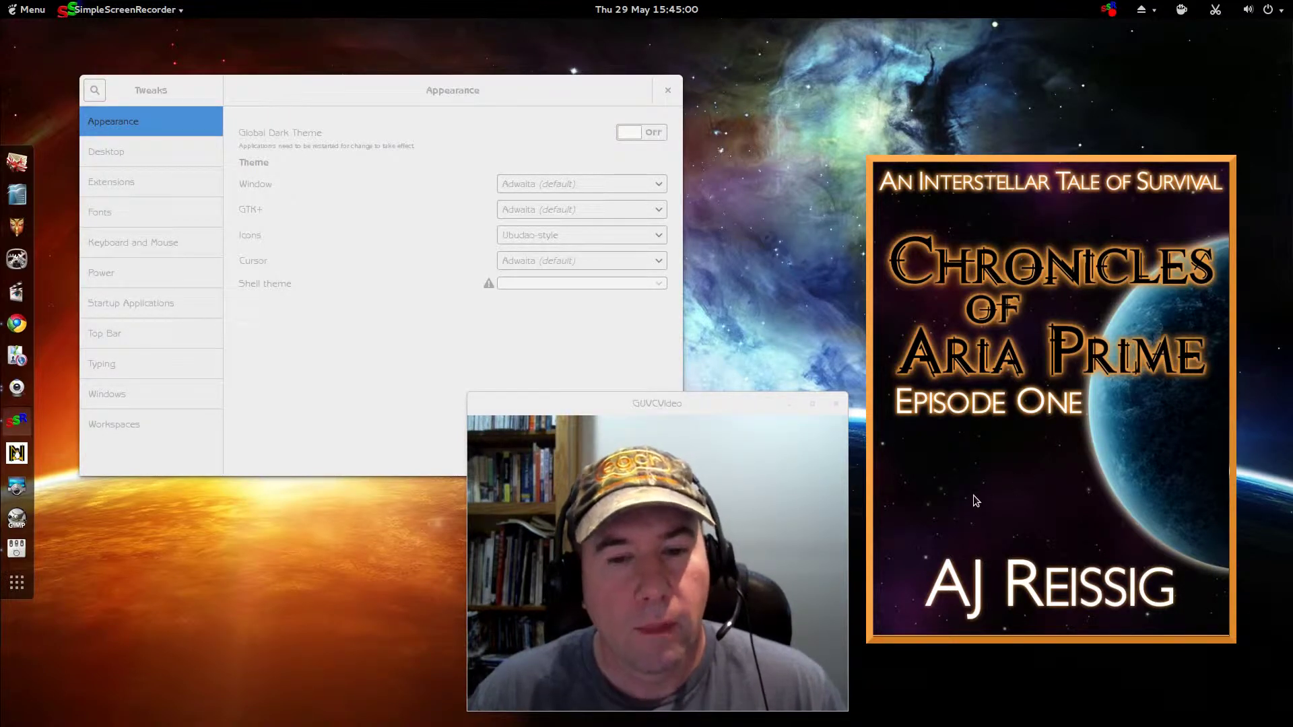
# - Centre the Tweaks window, turn Global Dark Theme on, and close Tweaks
pyautogui.moveTo(662, 405); pyautogui.dragTo(1025, 92)
pyautogui.moveTo(577, 98); pyautogui.dragTo(571, 97)
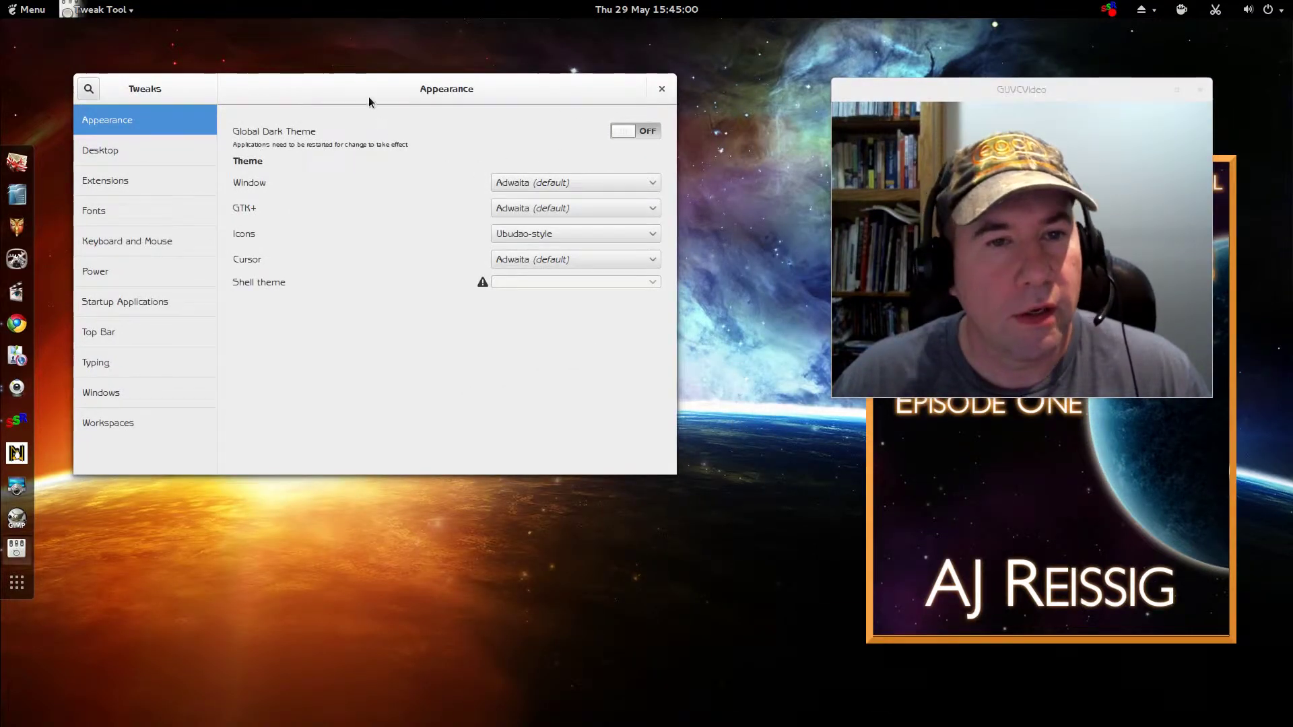
pyautogui.moveTo(347, 89); pyautogui.dragTo(478, 238)
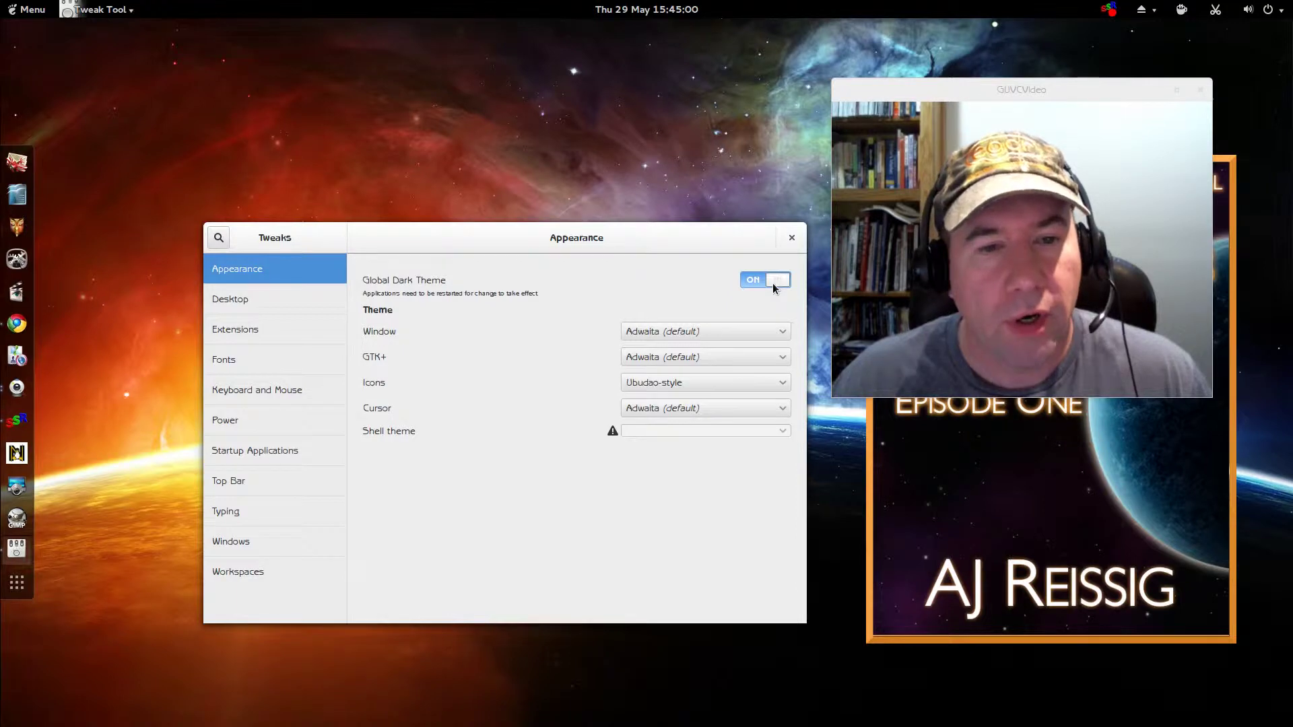
pyautogui.click(792, 238)
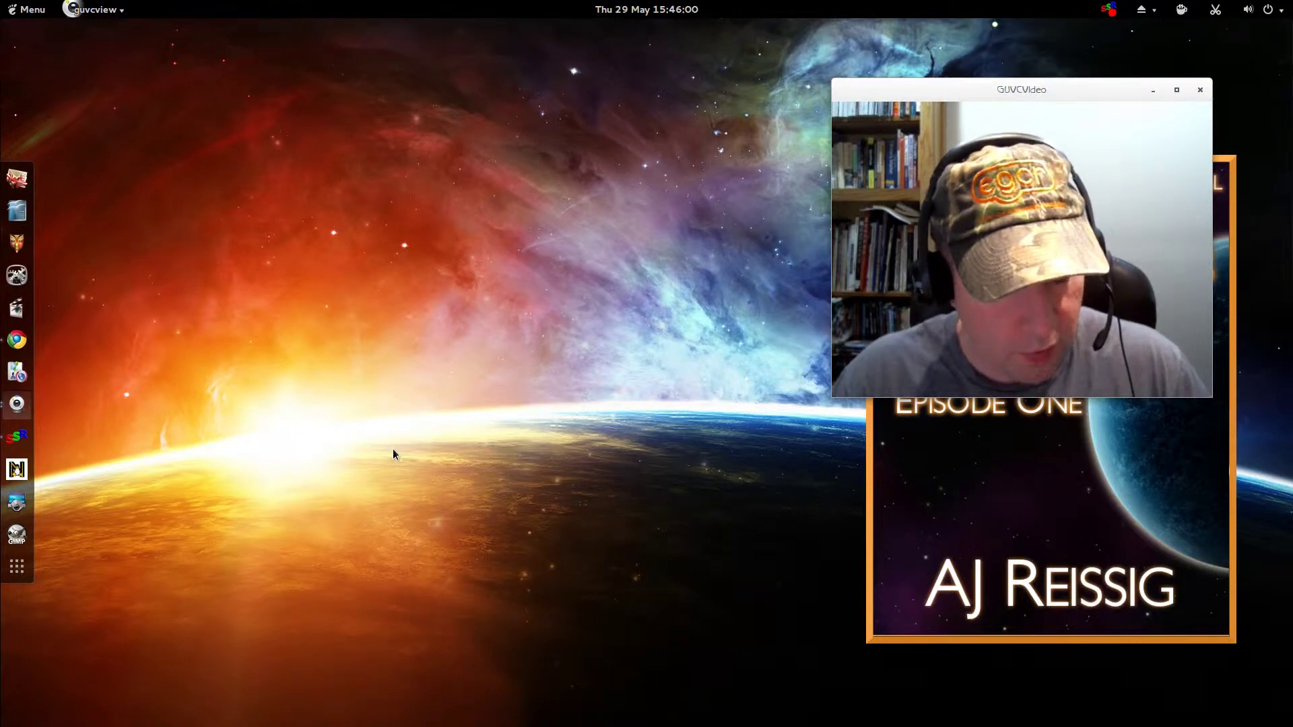
# - Launch Ubuntu Software Center from the 'softw' search and move its window left
pyautogui.press('super')
pyautogui.write('softw')
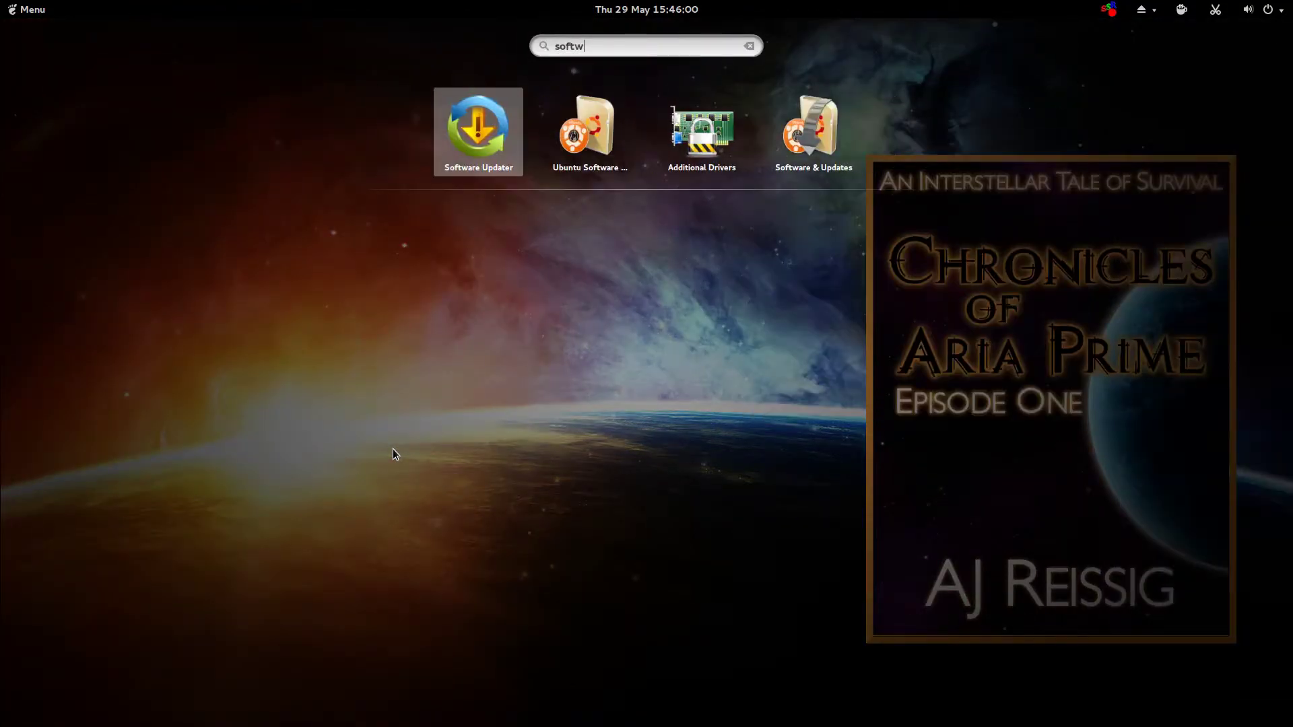
pyautogui.click(584, 141)
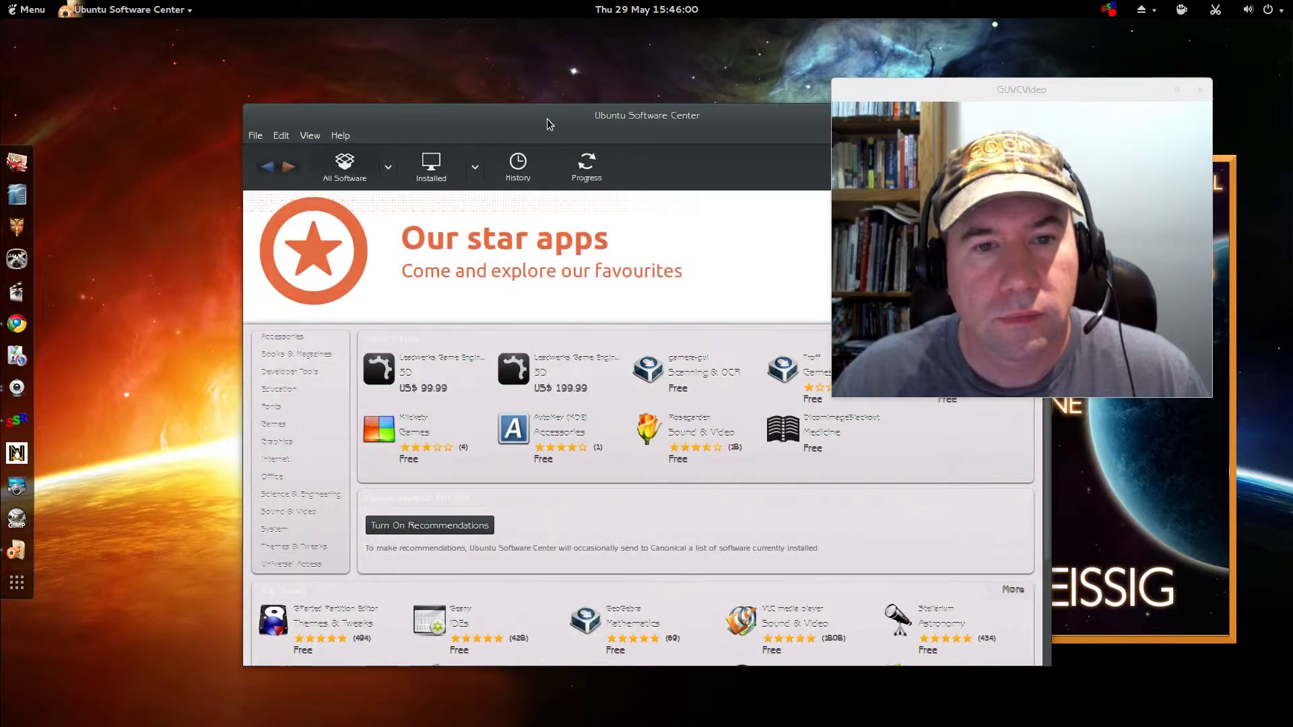
pyautogui.moveTo(480, 112)
pyautogui.mouseDown()
pyautogui.moveTo(332, 103)
pyautogui.moveTo(288, 72)
pyautogui.mouseUp()
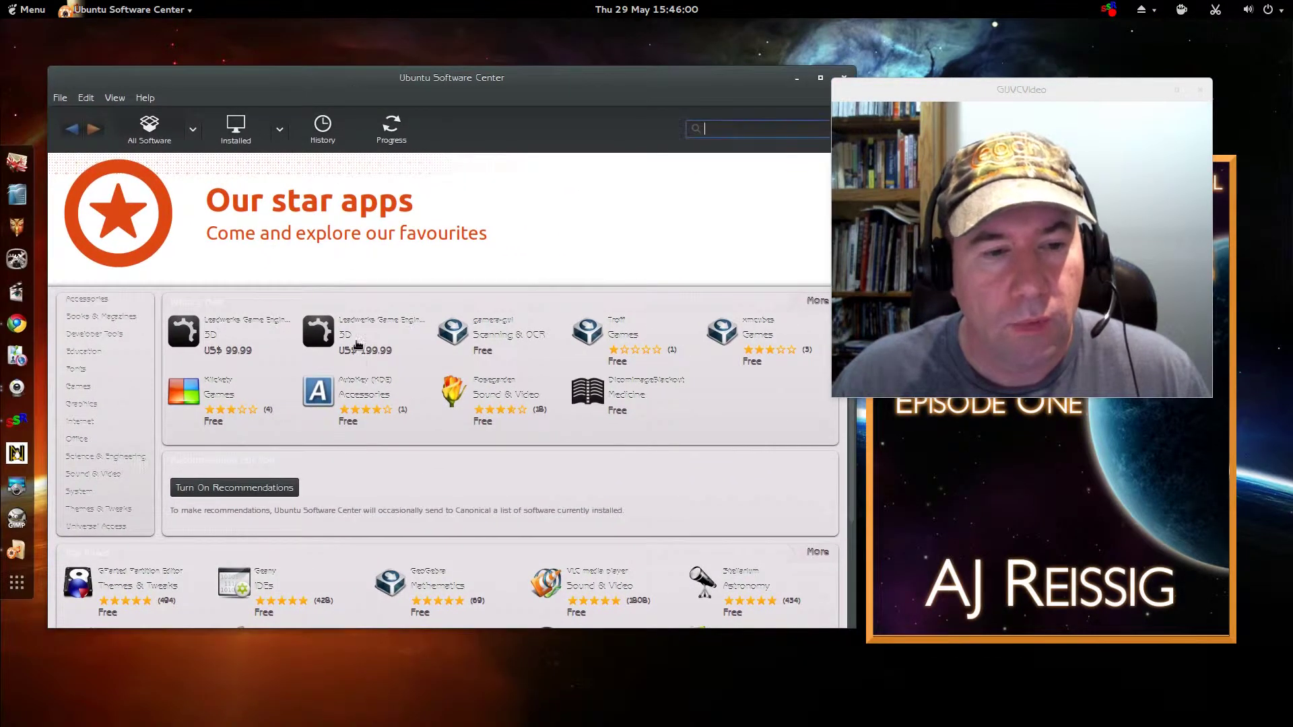
pyautogui.scroll(-2, 482, 514)
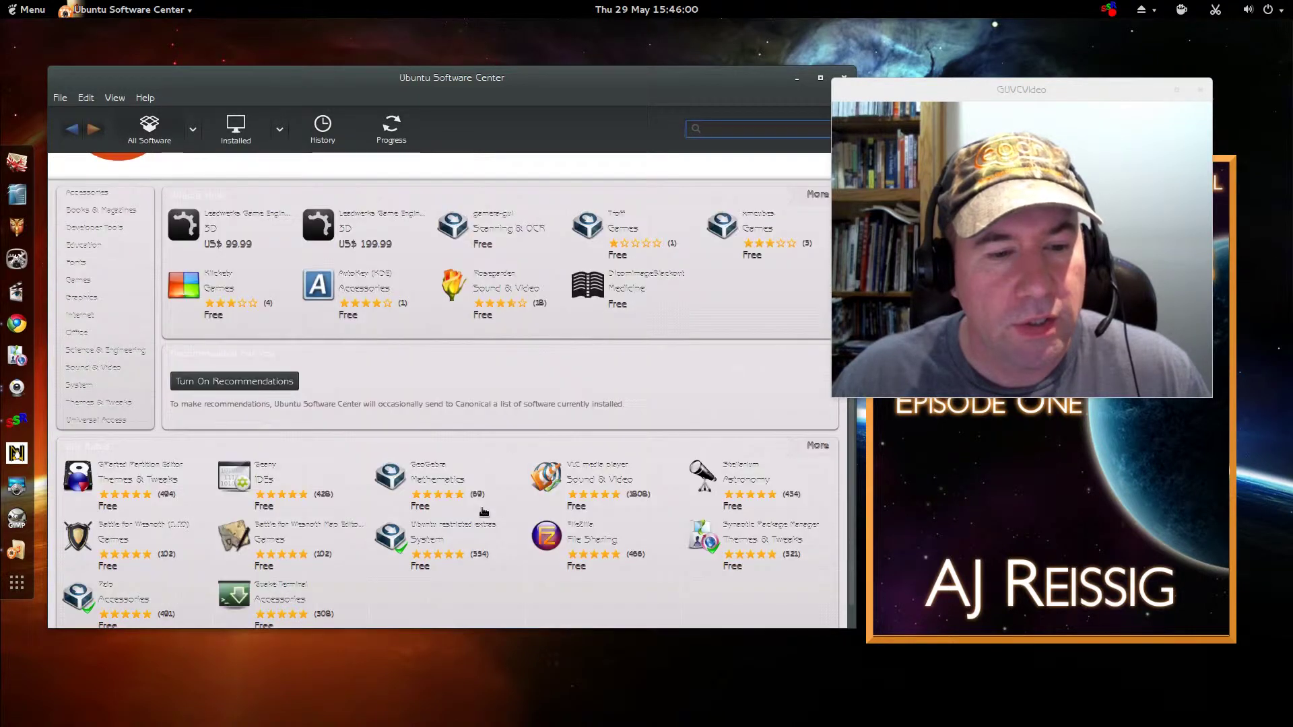
pyautogui.scroll(-1, 482, 513)
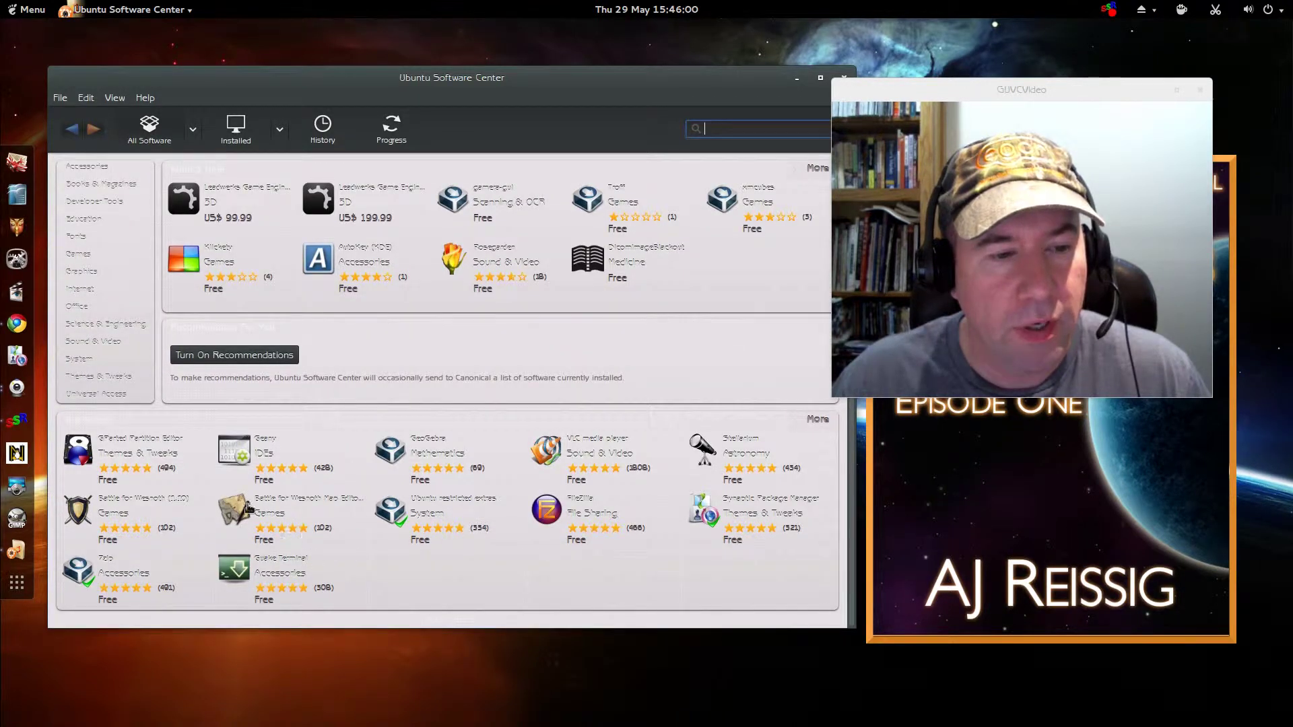
# - Browse the Guake Terminal and Battle for Wesnoth details pages to check text readability
pyautogui.click(308, 572)
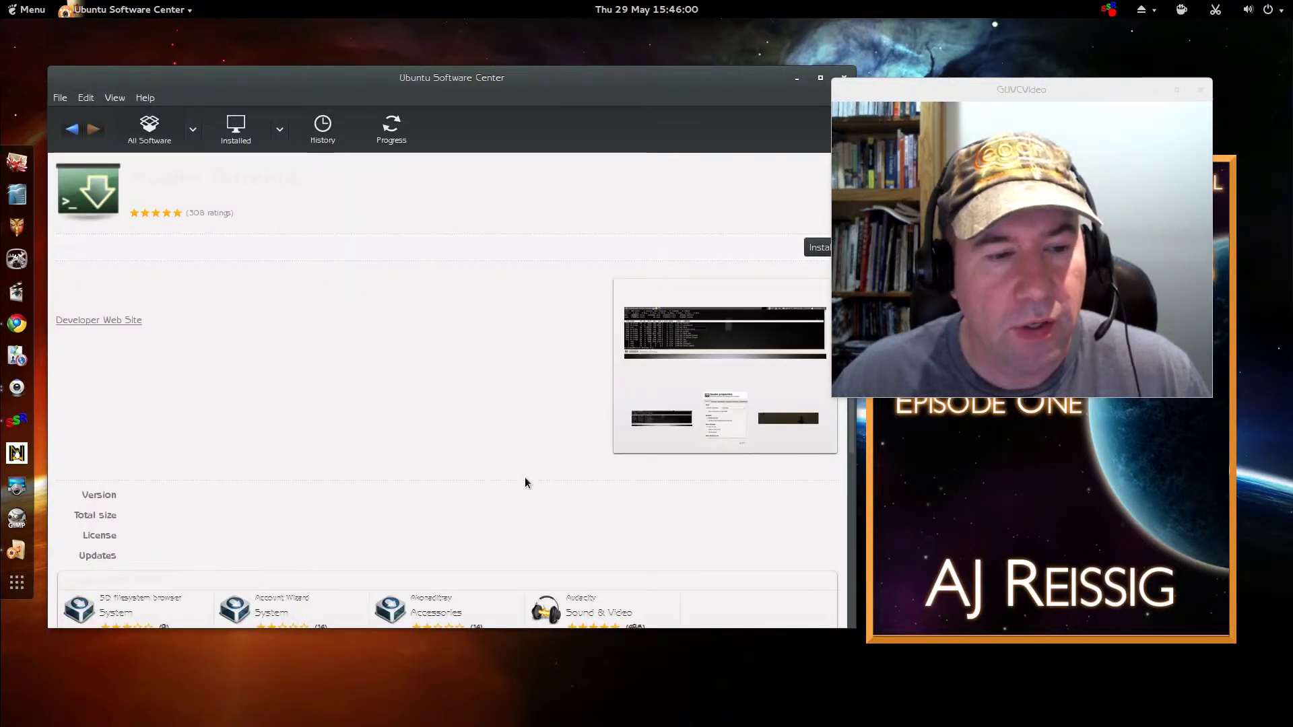
pyautogui.scroll(-5, 528, 396)
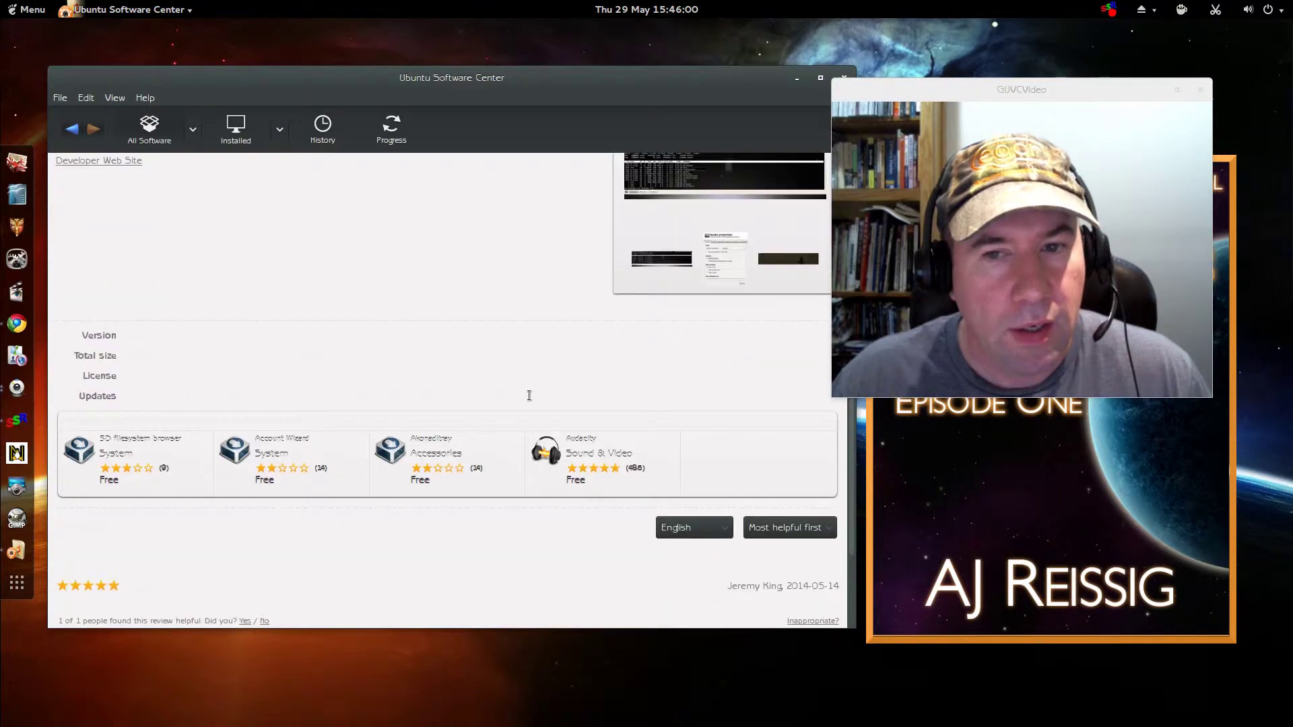
pyautogui.scroll(5, 526, 400)
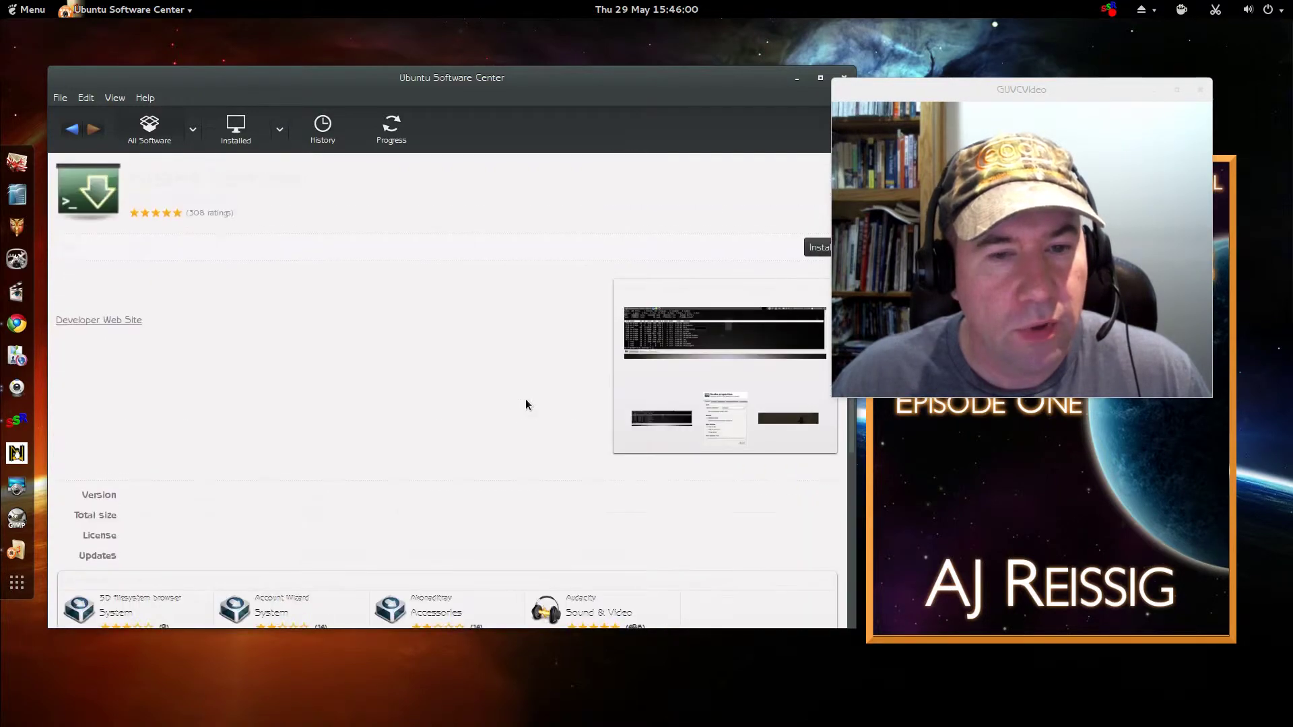
pyautogui.scroll(-4, 405, 349)
pyautogui.scroll(-1, 405, 353)
pyautogui.scroll(5, 405, 355)
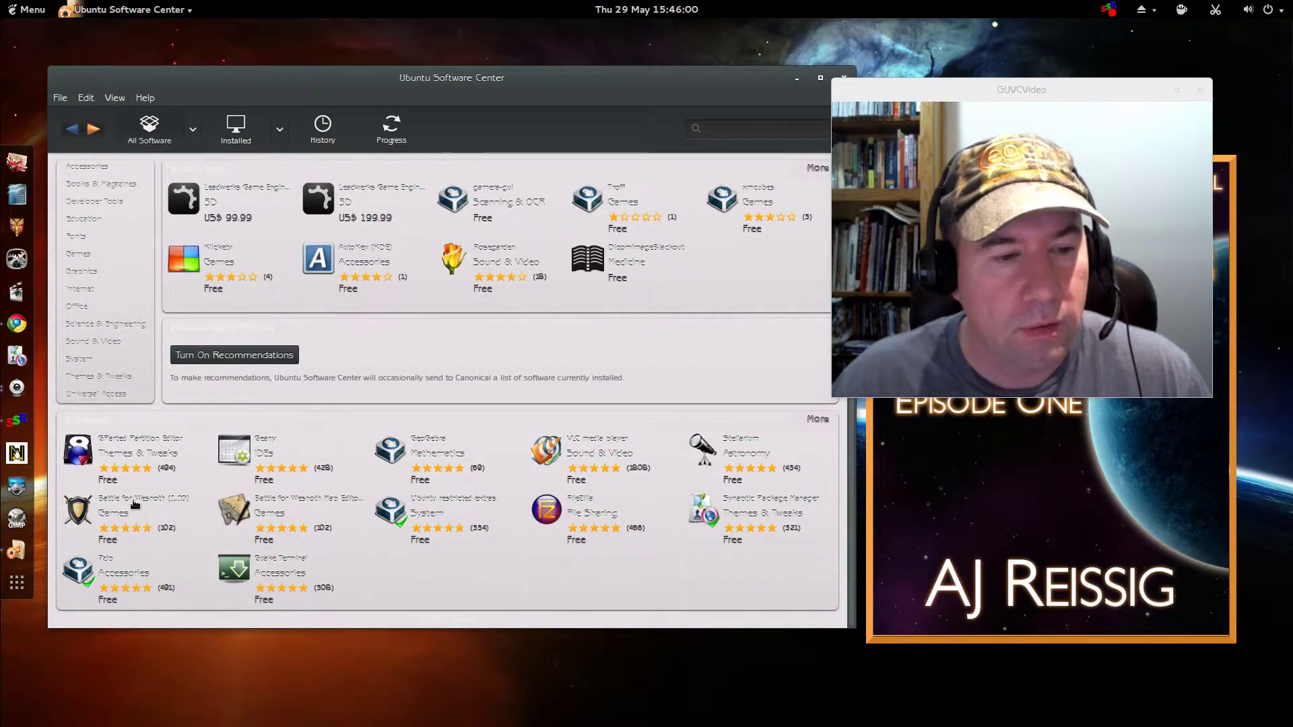
pyautogui.click(134, 505)
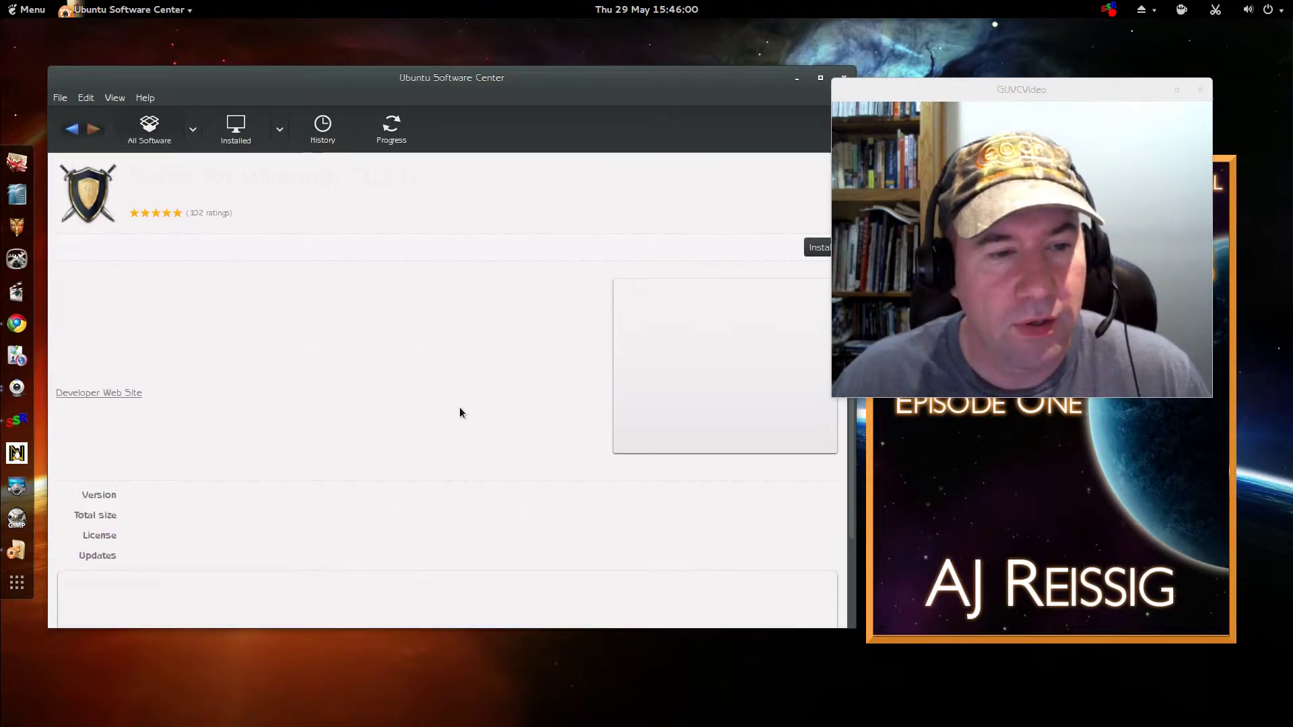
pyautogui.scroll(-2, 470, 424)
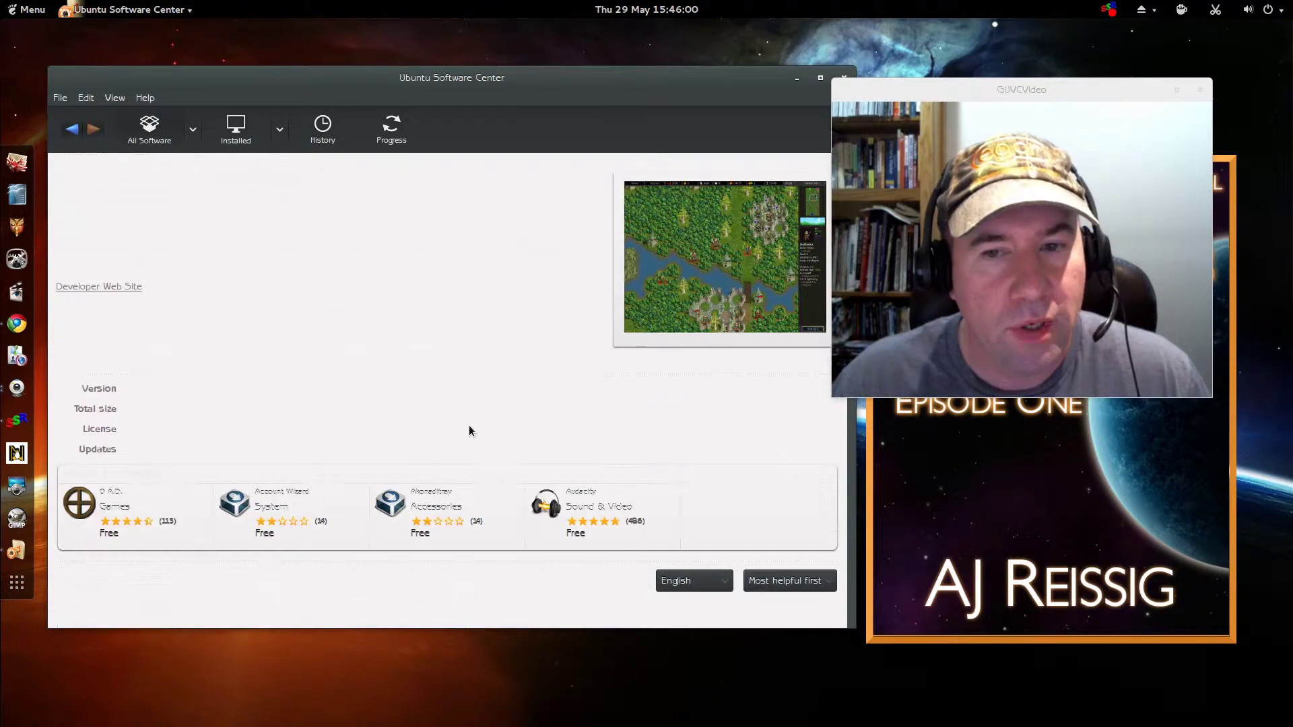
pyautogui.scroll(-3, 468, 424)
pyautogui.scroll(-2, 467, 424)
pyautogui.scroll(-2, 467, 425)
pyautogui.scroll(-2, 468, 431)
pyautogui.scroll(2, 467, 425)
pyautogui.scroll(5, 470, 420)
pyautogui.scroll(4, 473, 416)
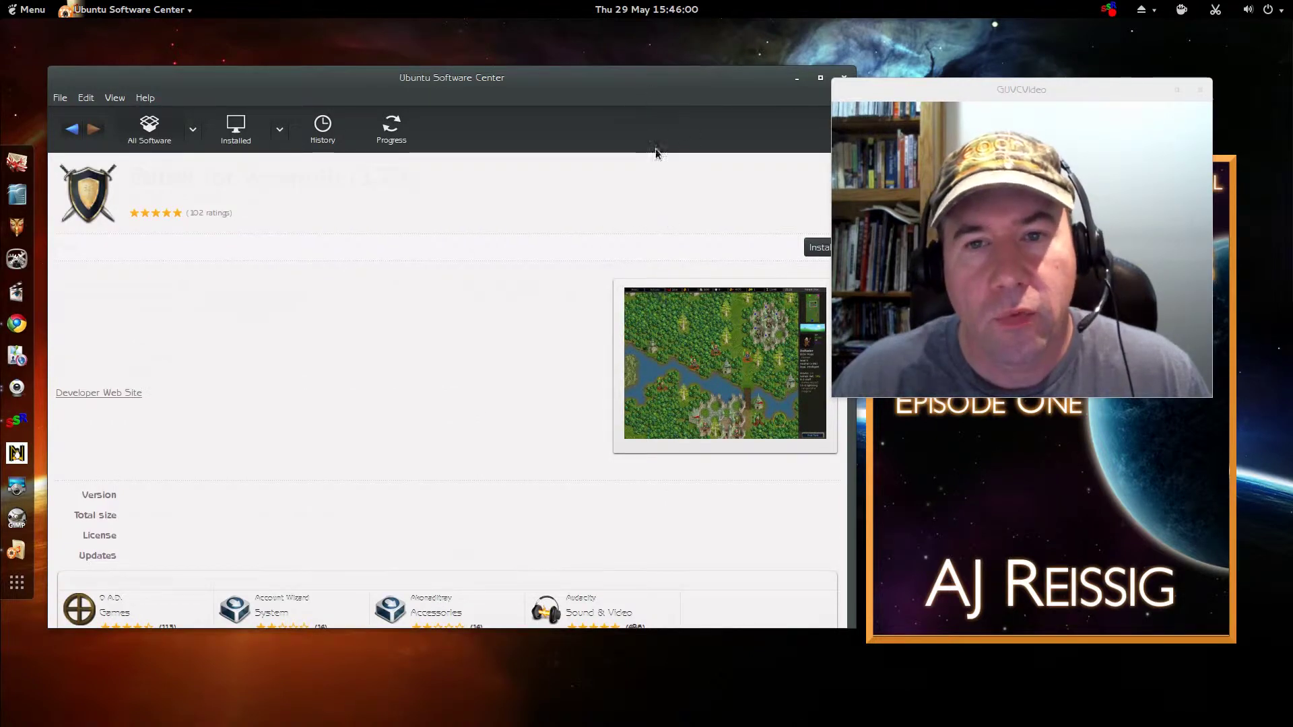
pyautogui.moveTo(715, 95); pyautogui.dragTo(622, 129)
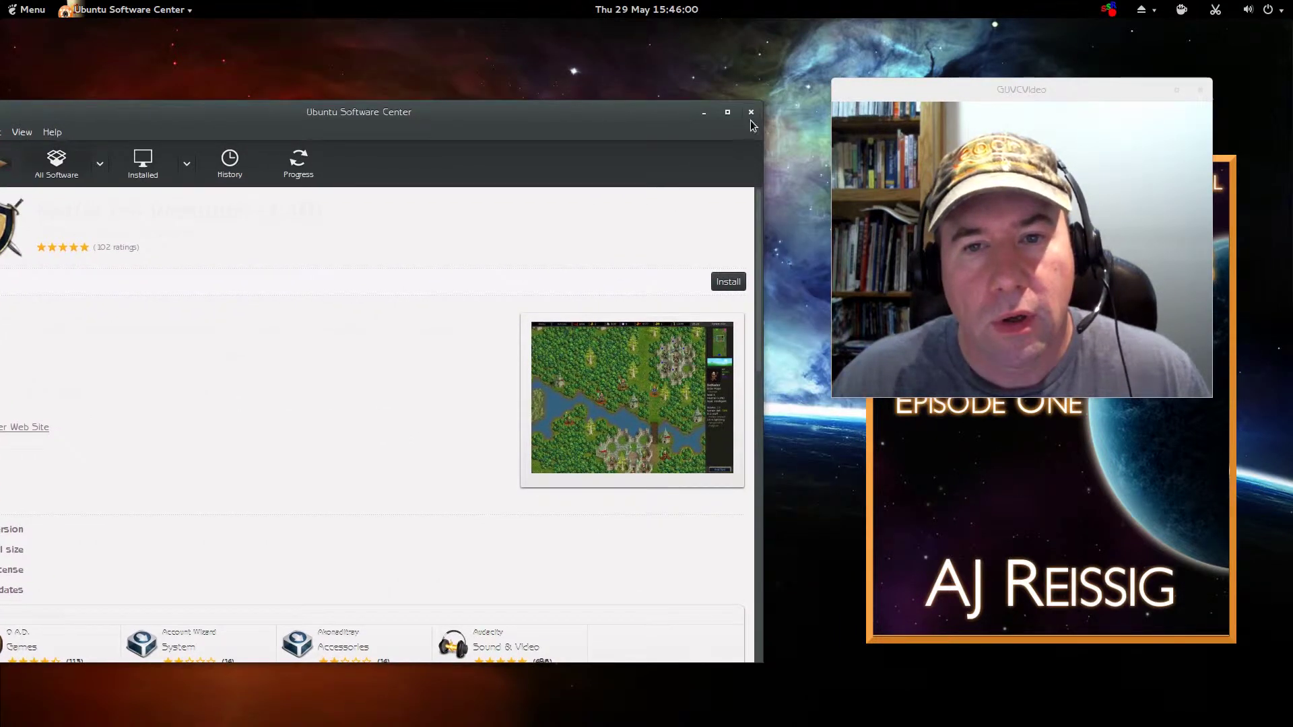
# - Close Software Center and maximise Chrome showing the Delorean Dark article
pyautogui.click(750, 112)
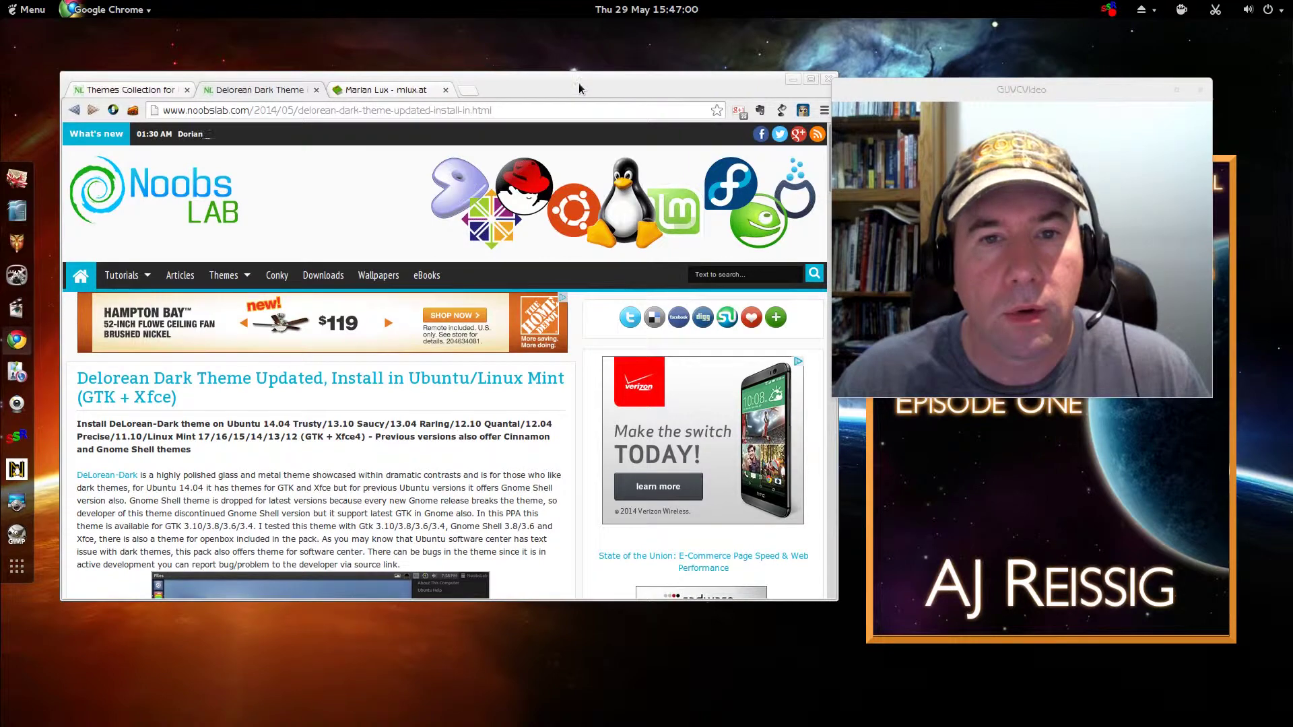
pyautogui.click(809, 79)
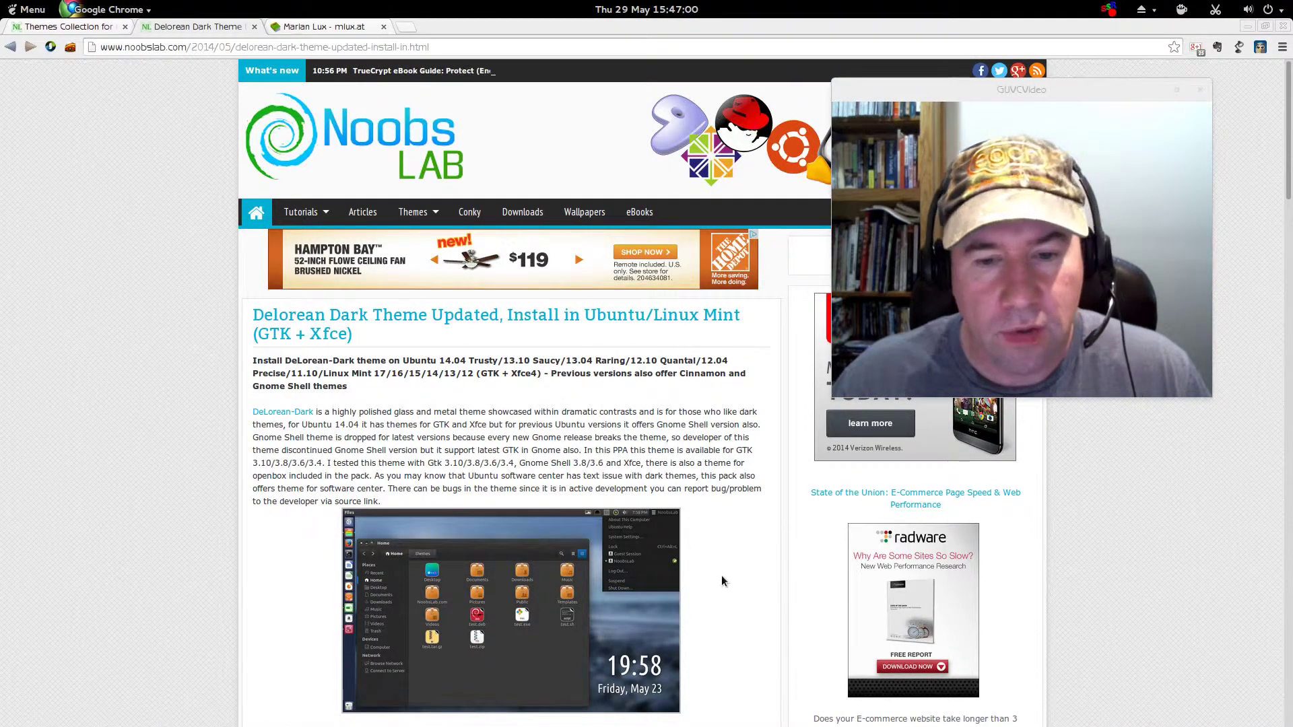
pyautogui.scroll(-2, 726, 577)
pyautogui.scroll(-2, 729, 573)
pyautogui.scroll(-3, 727, 573)
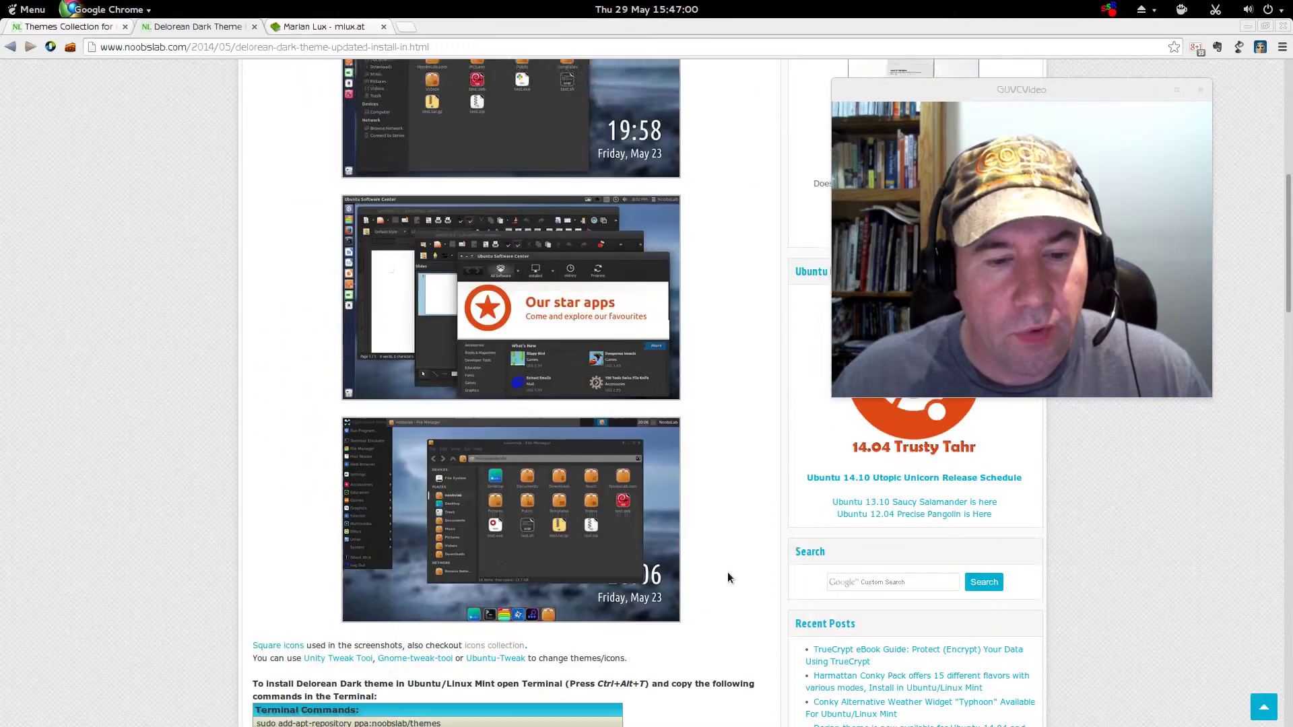
pyautogui.scroll(-2, 724, 574)
pyautogui.scroll(-2, 723, 575)
pyautogui.scroll(-1, 712, 577)
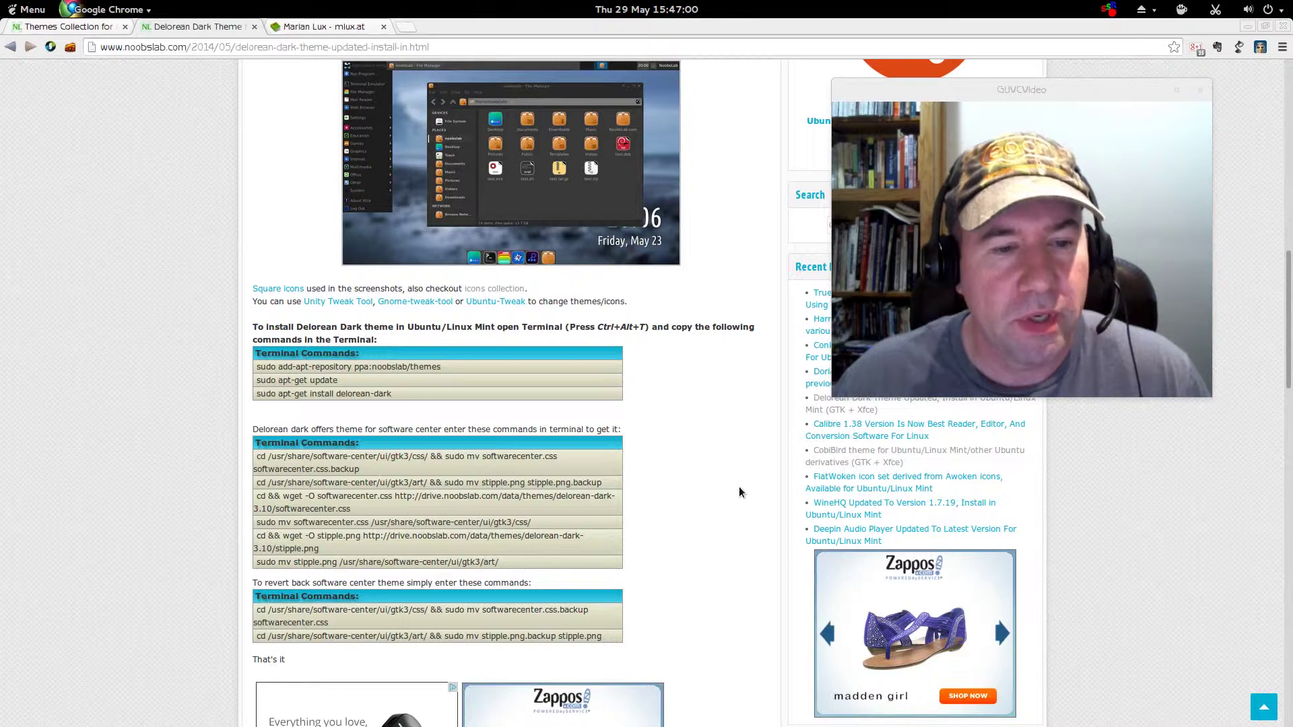
pyautogui.scroll(-2, 739, 489)
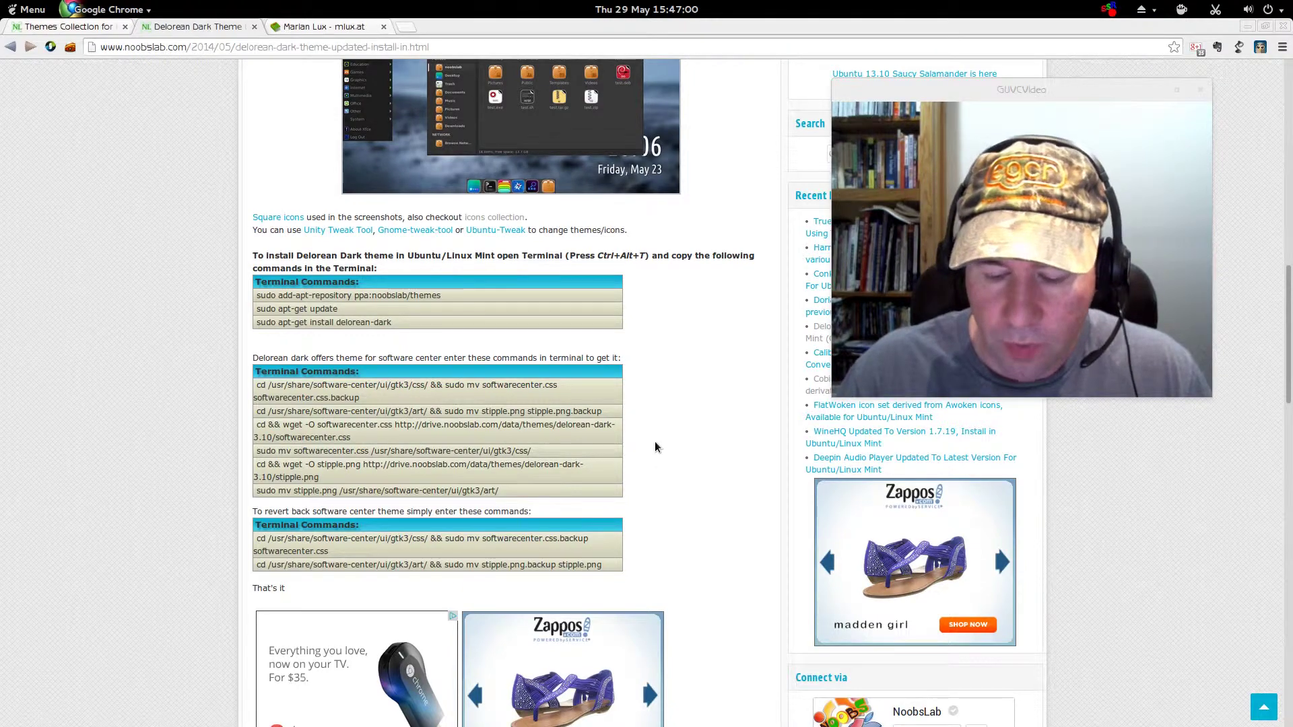
# - Copy the article's 'cd && sudo mv' command into the terminal and run it with the sudo password
pyautogui.press('F12')
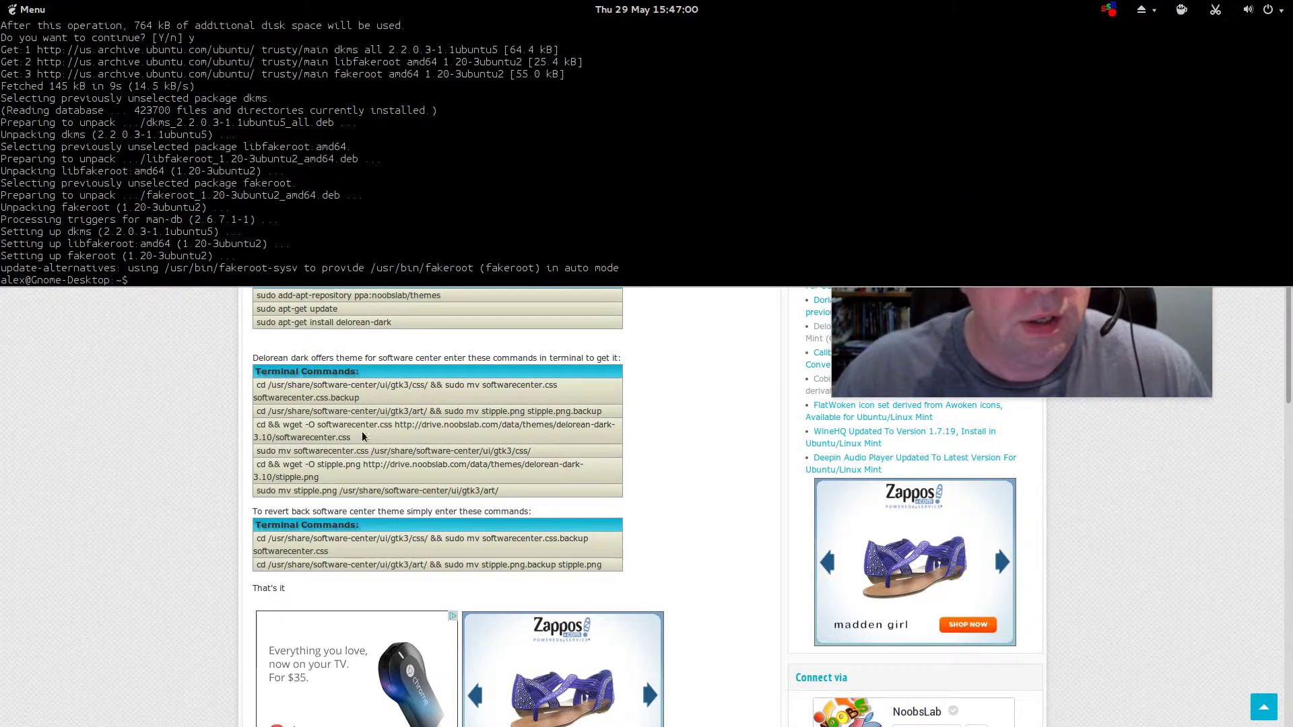
pyautogui.moveTo(366, 401); pyautogui.dragTo(258, 383)
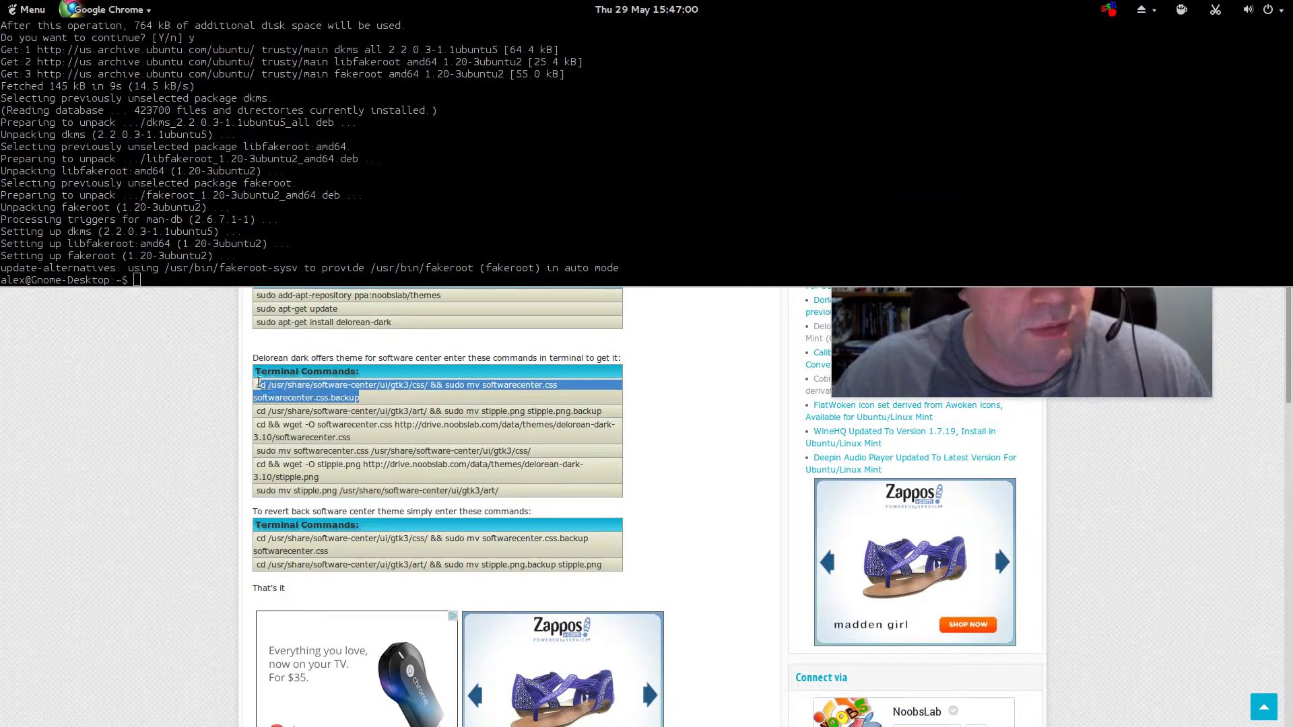
pyautogui.rightClick(293, 395)
pyautogui.click(309, 406)
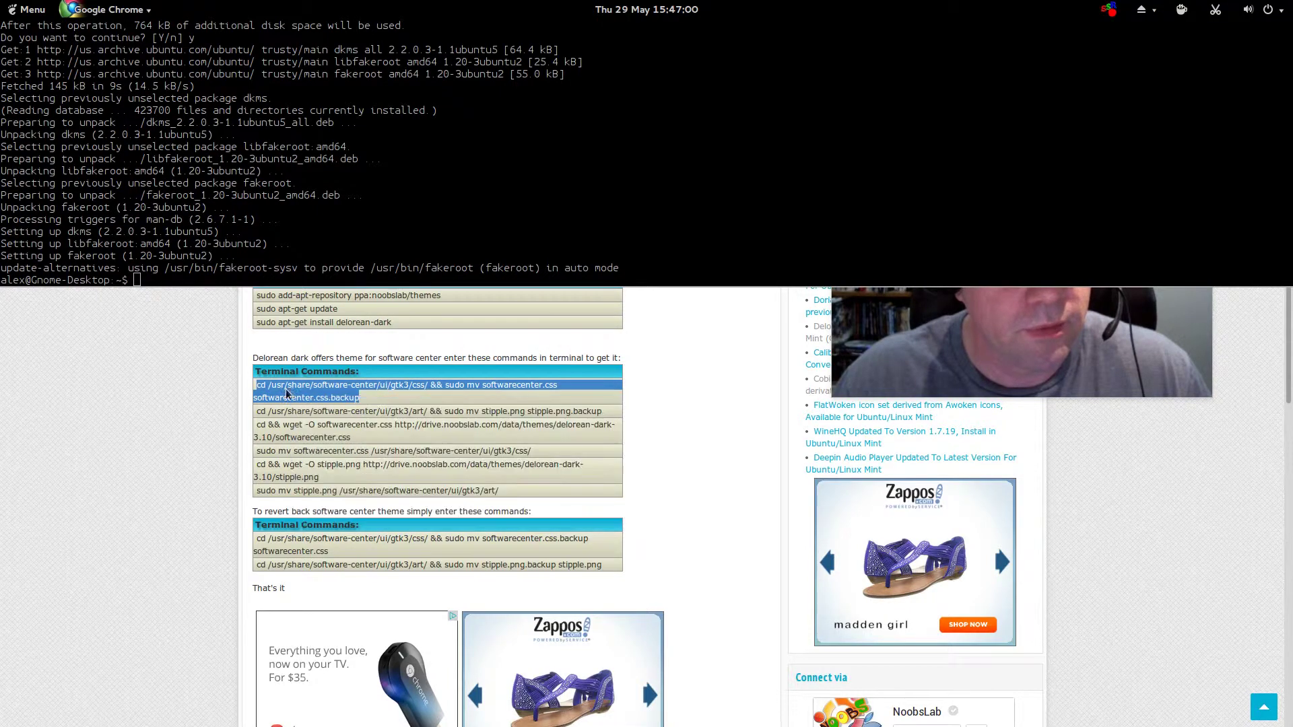
pyautogui.click(138, 280)
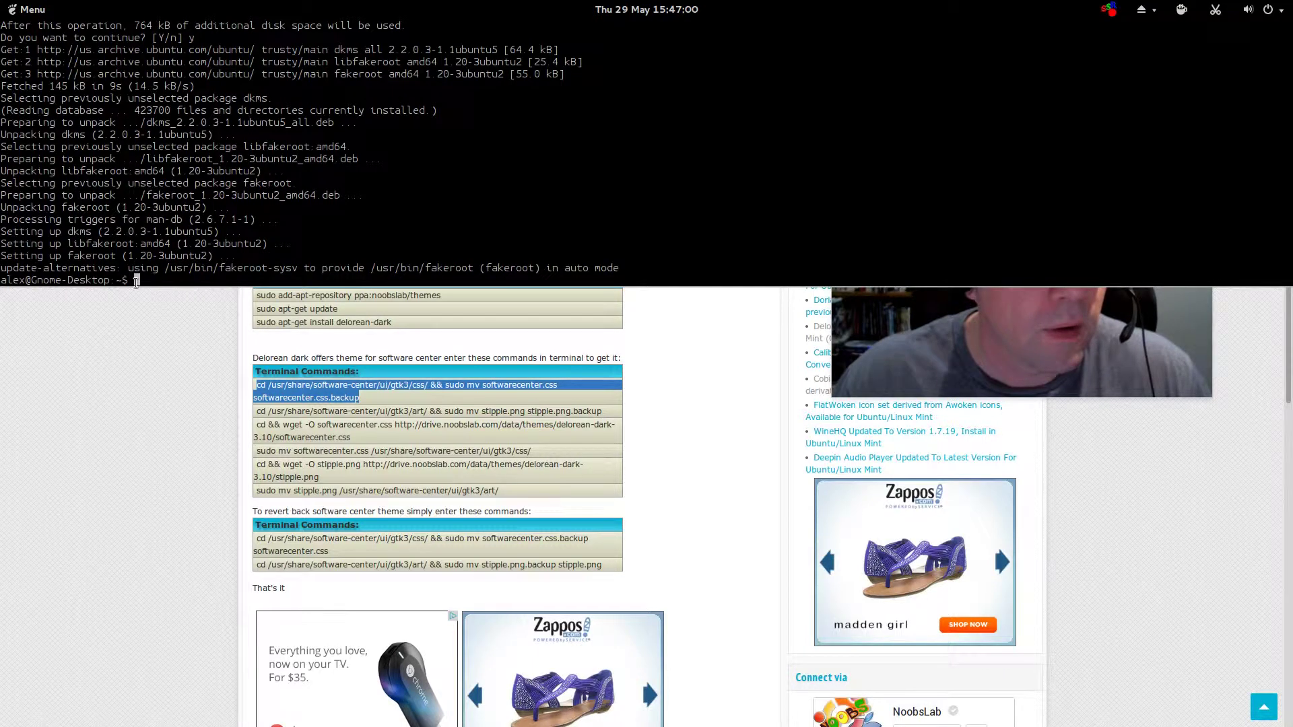
pyautogui.rightClick(136, 280)
pyautogui.click(154, 311)
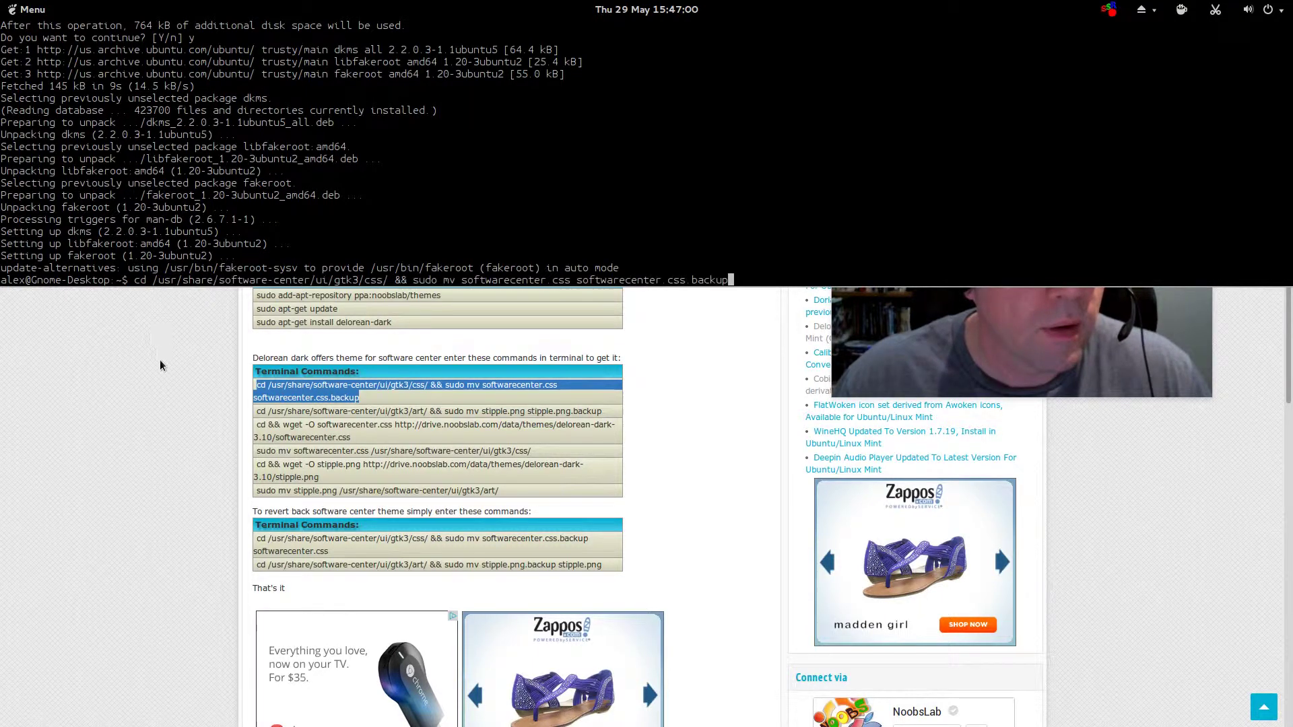
pyautogui.press('Return')
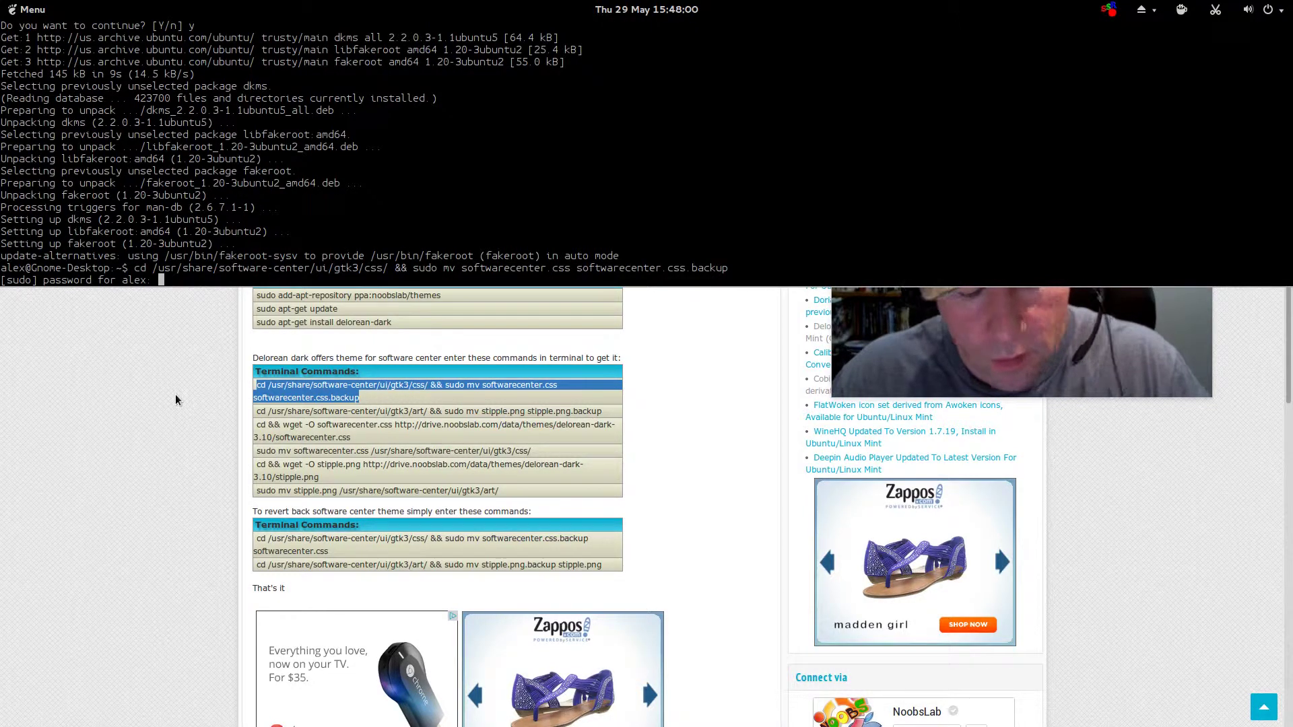
pyautogui.press('Return')
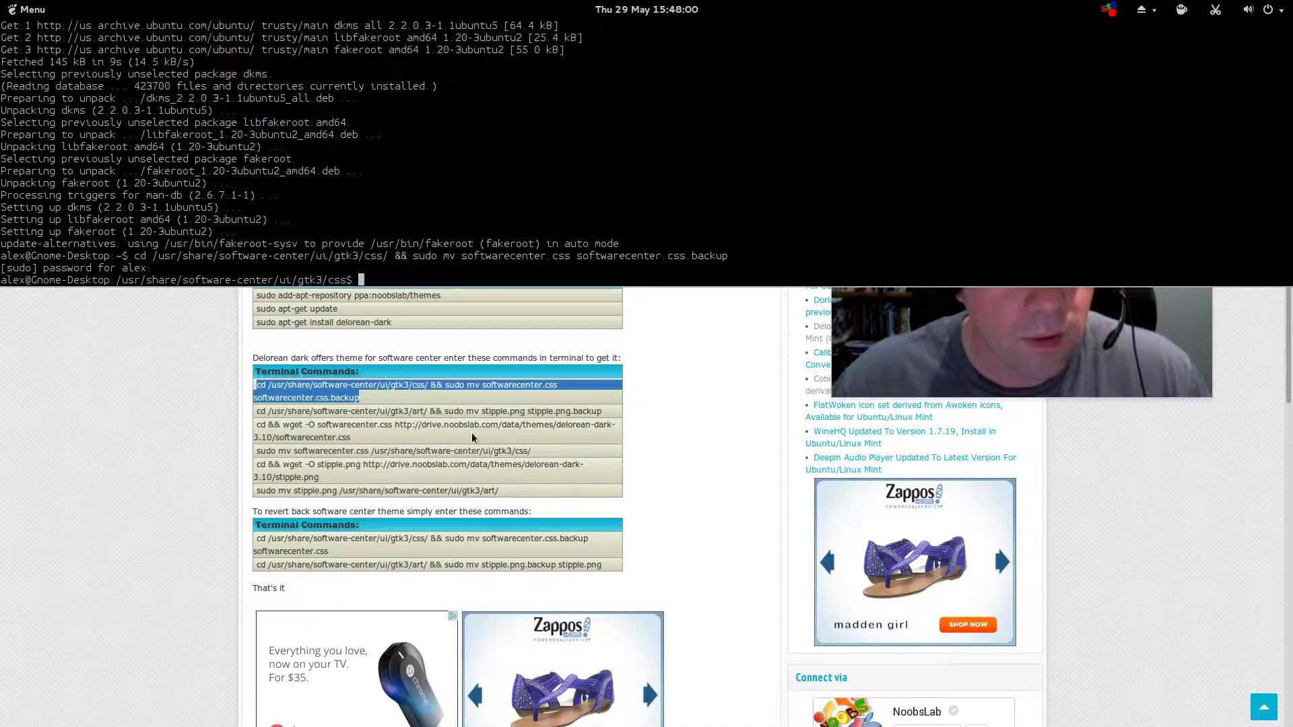
# - Back up stipple.png as stipple.png.backup using the article's command
pyautogui.moveTo(602, 412); pyautogui.dragTo(252, 410)
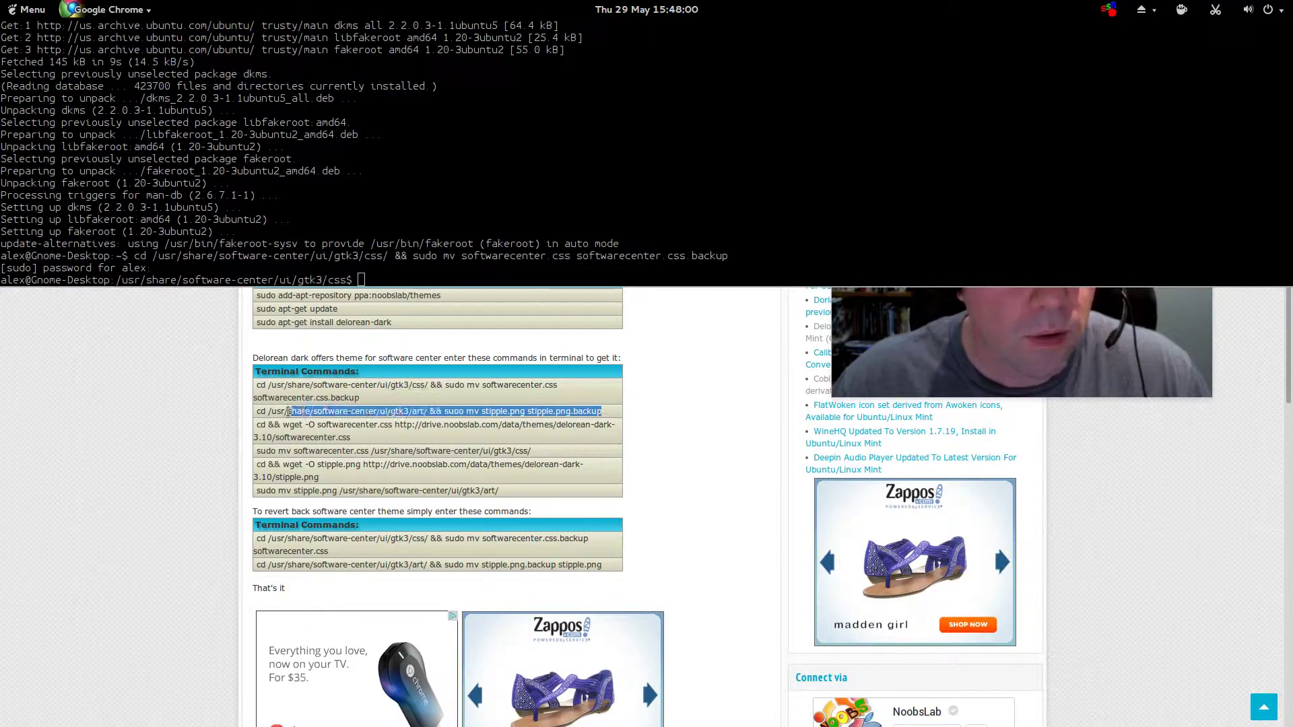
pyautogui.rightClick(270, 413)
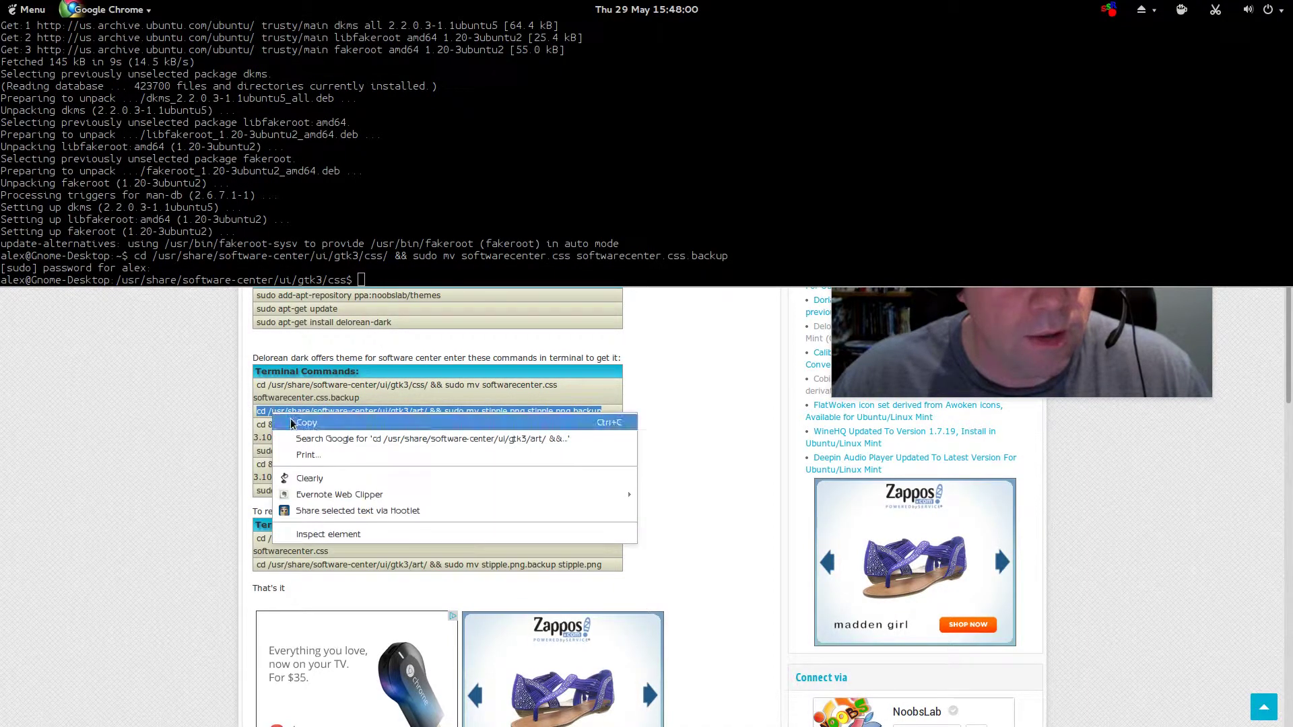
pyautogui.click(292, 423)
pyautogui.click(323, 274)
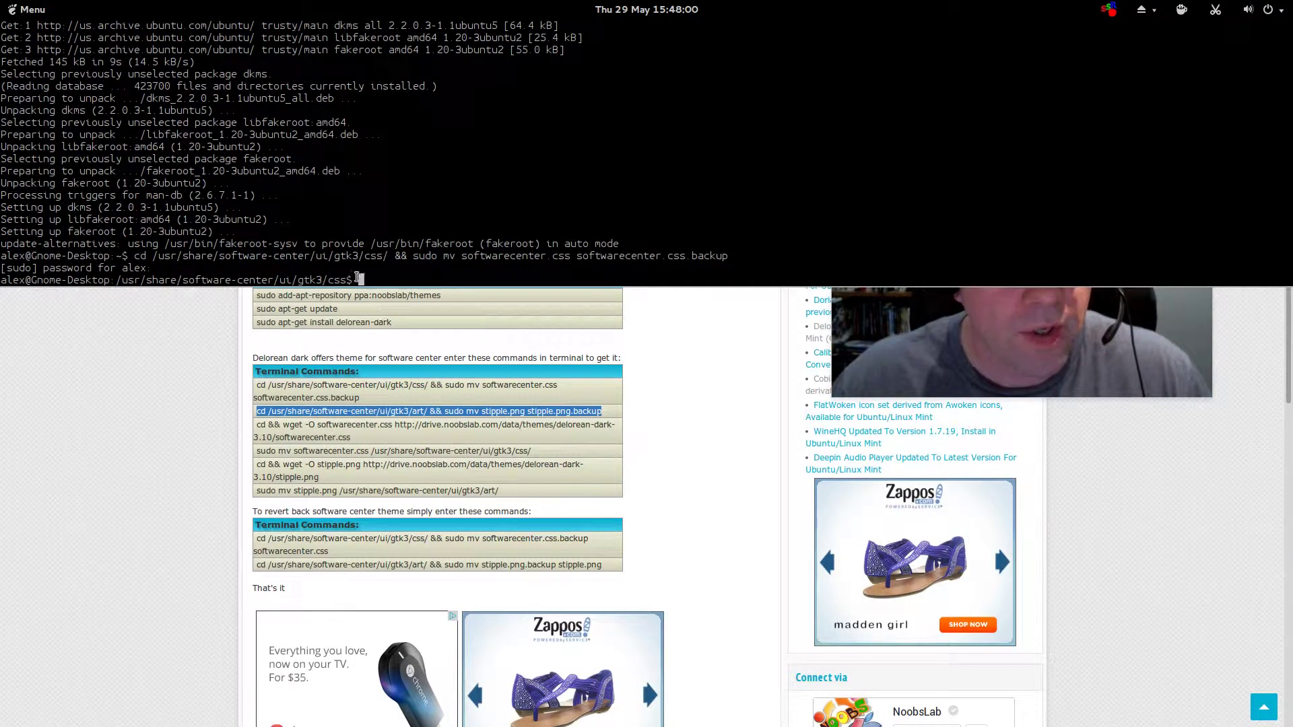
pyautogui.rightClick(359, 280)
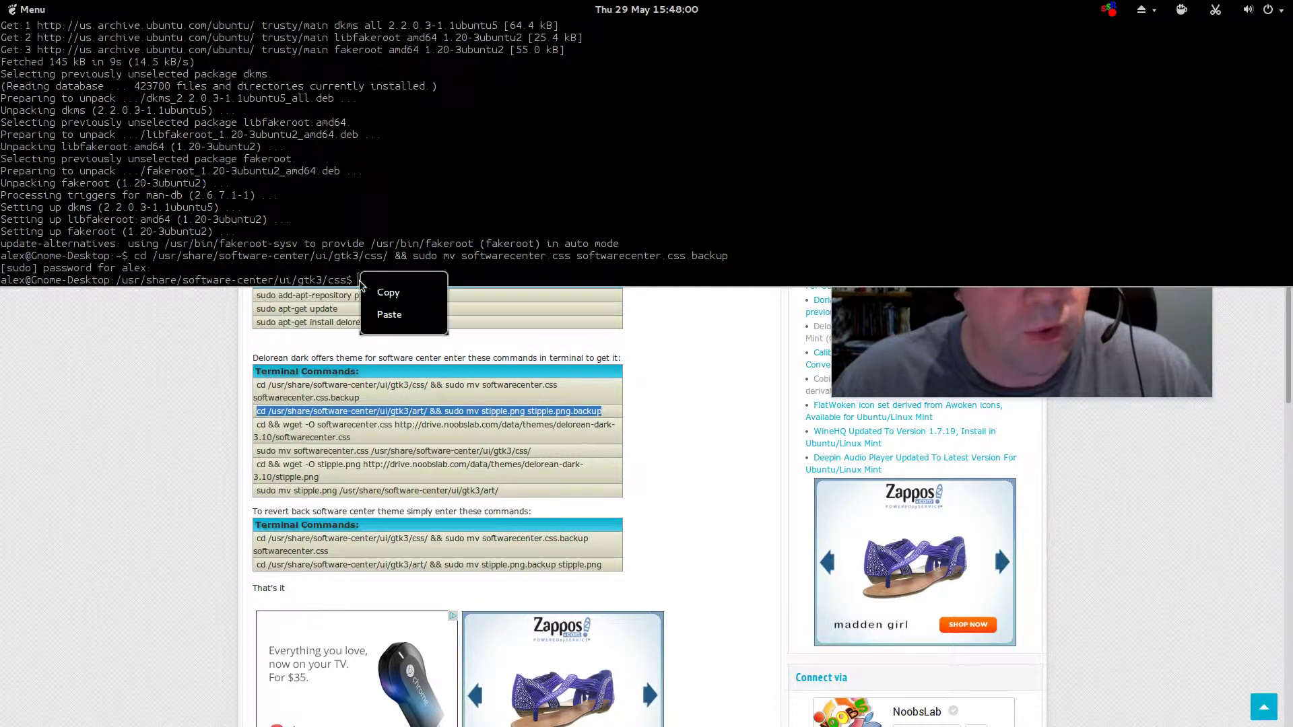
pyautogui.click(378, 314)
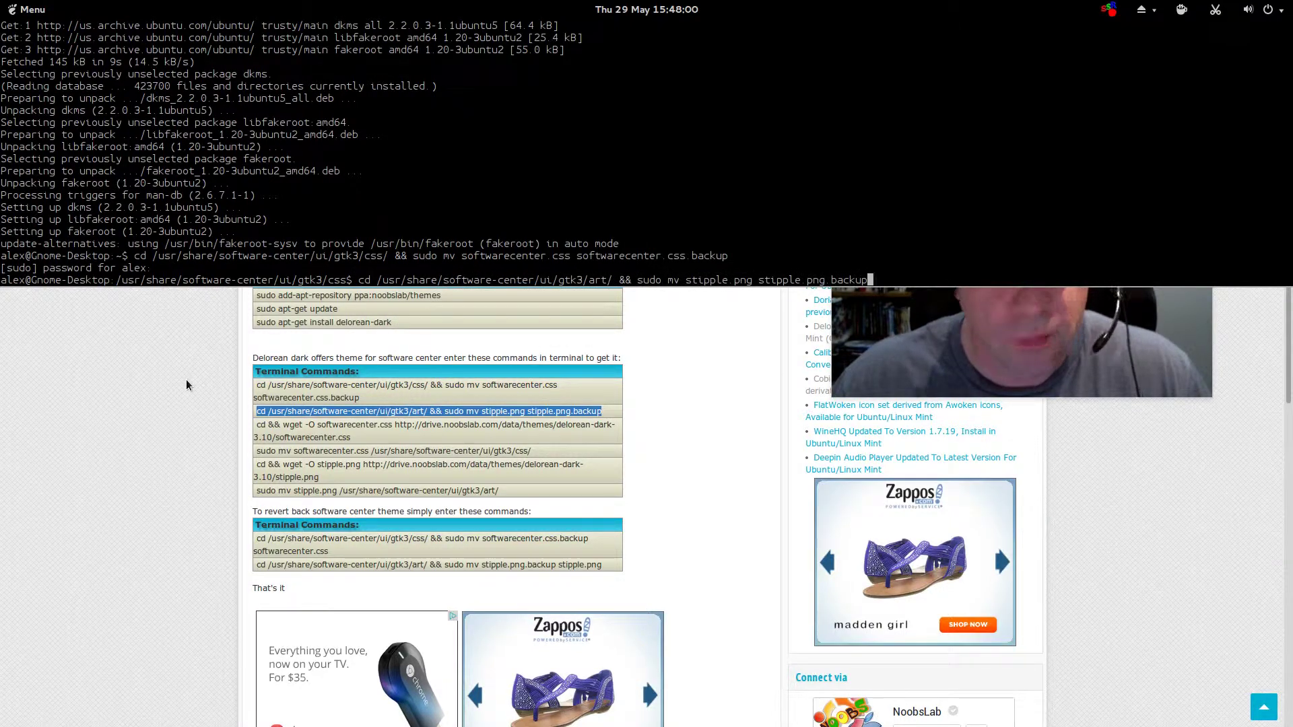
pyautogui.press('Return')
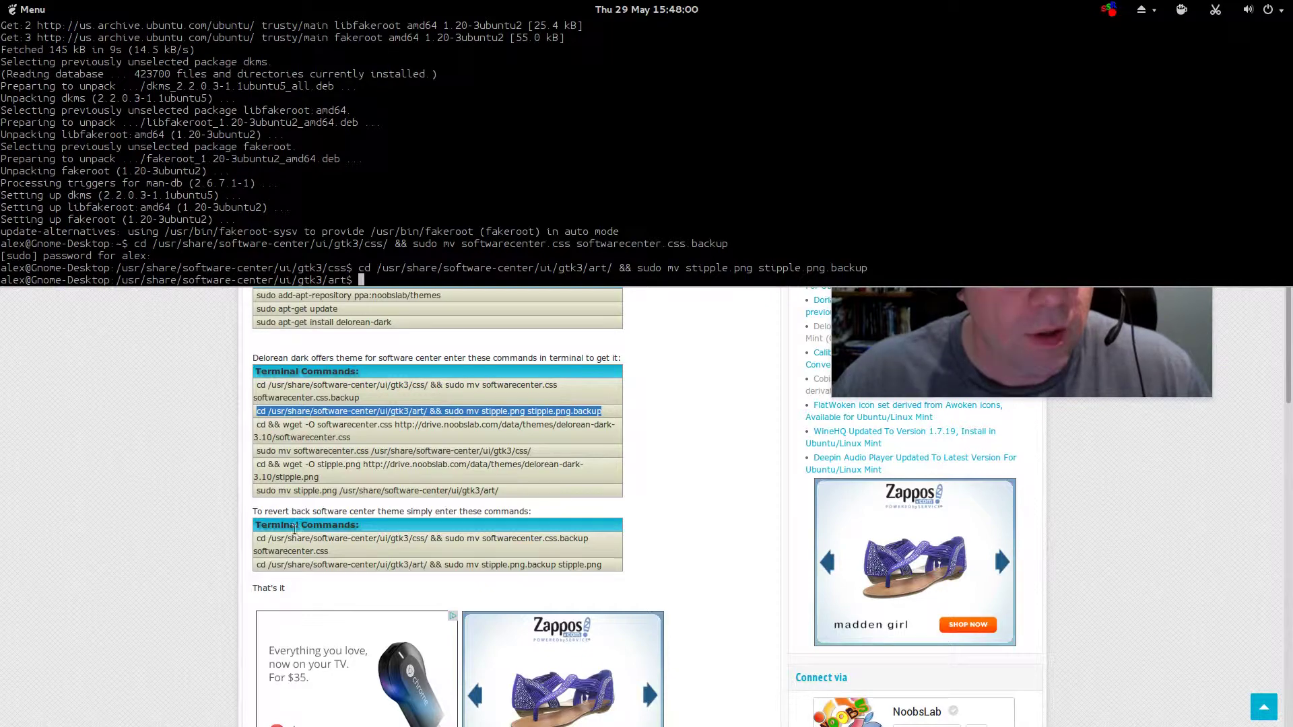
# - Download Delorean Dark's softwarecenter.css with the article's wget command
pyautogui.moveTo(357, 442); pyautogui.dragTo(290, 431)
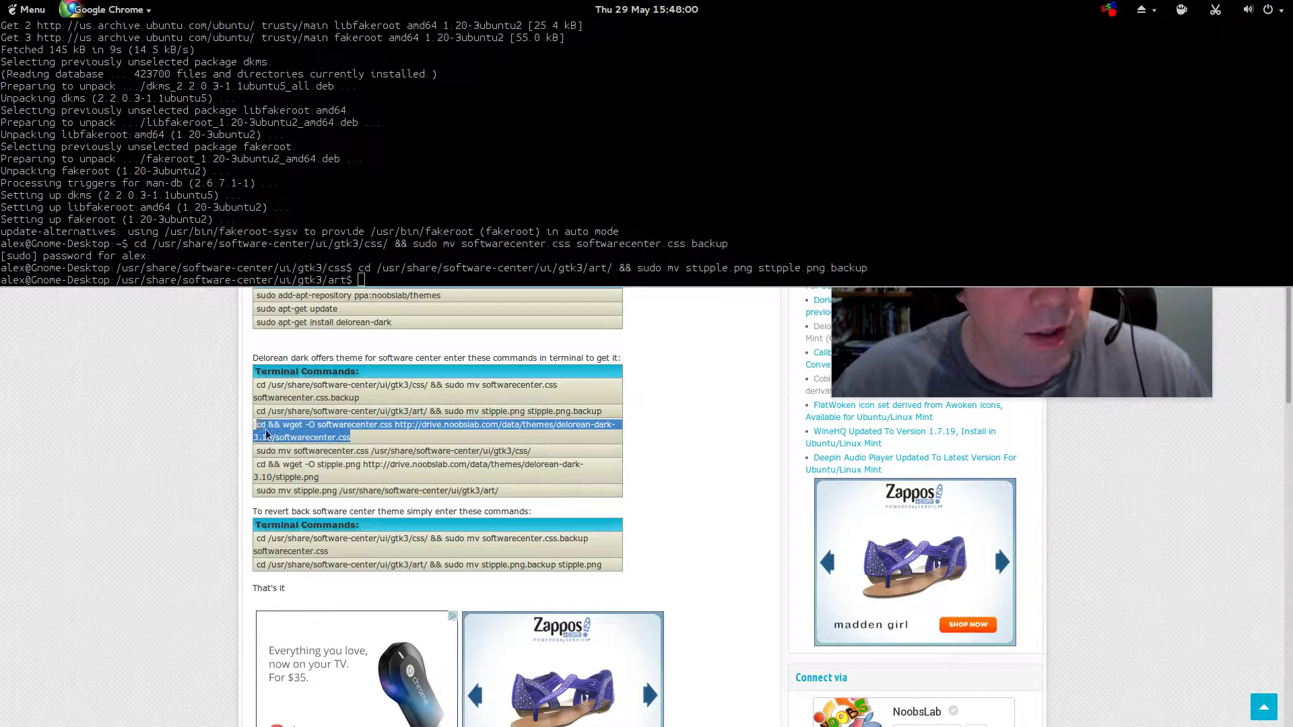
pyautogui.rightClick(288, 425)
pyautogui.click(321, 439)
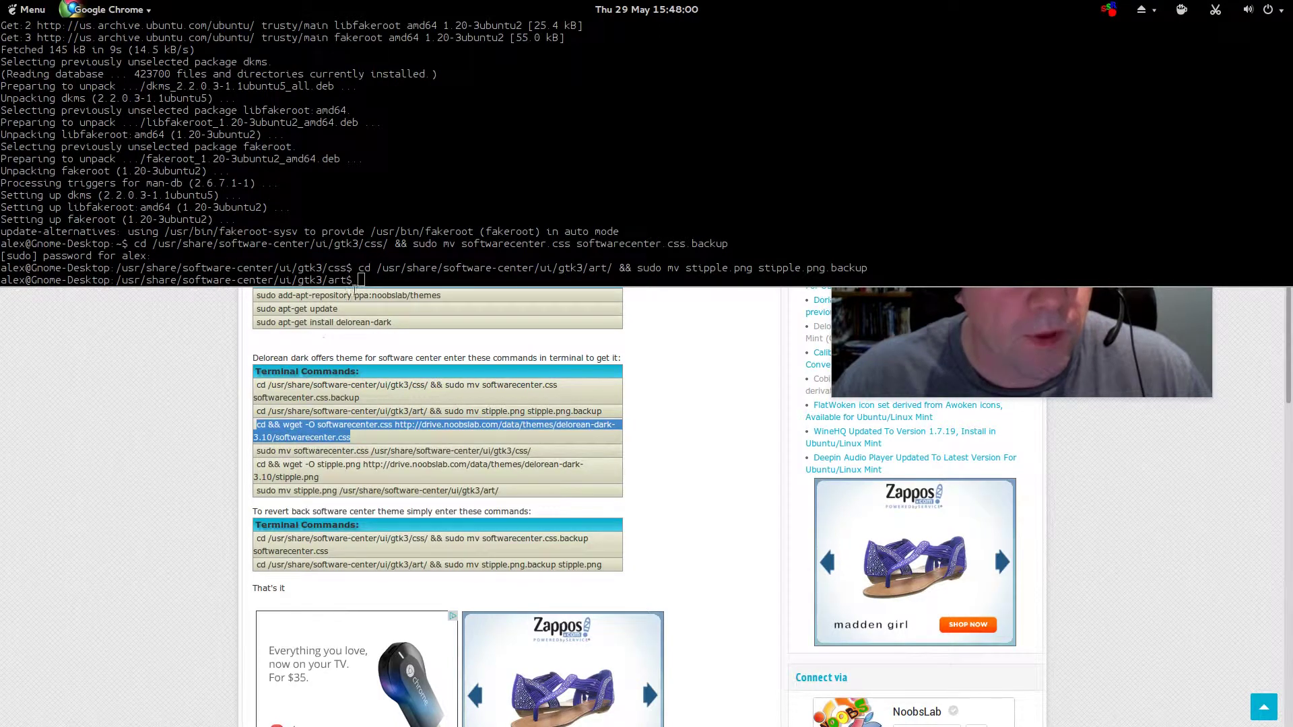
pyautogui.rightClick(359, 279)
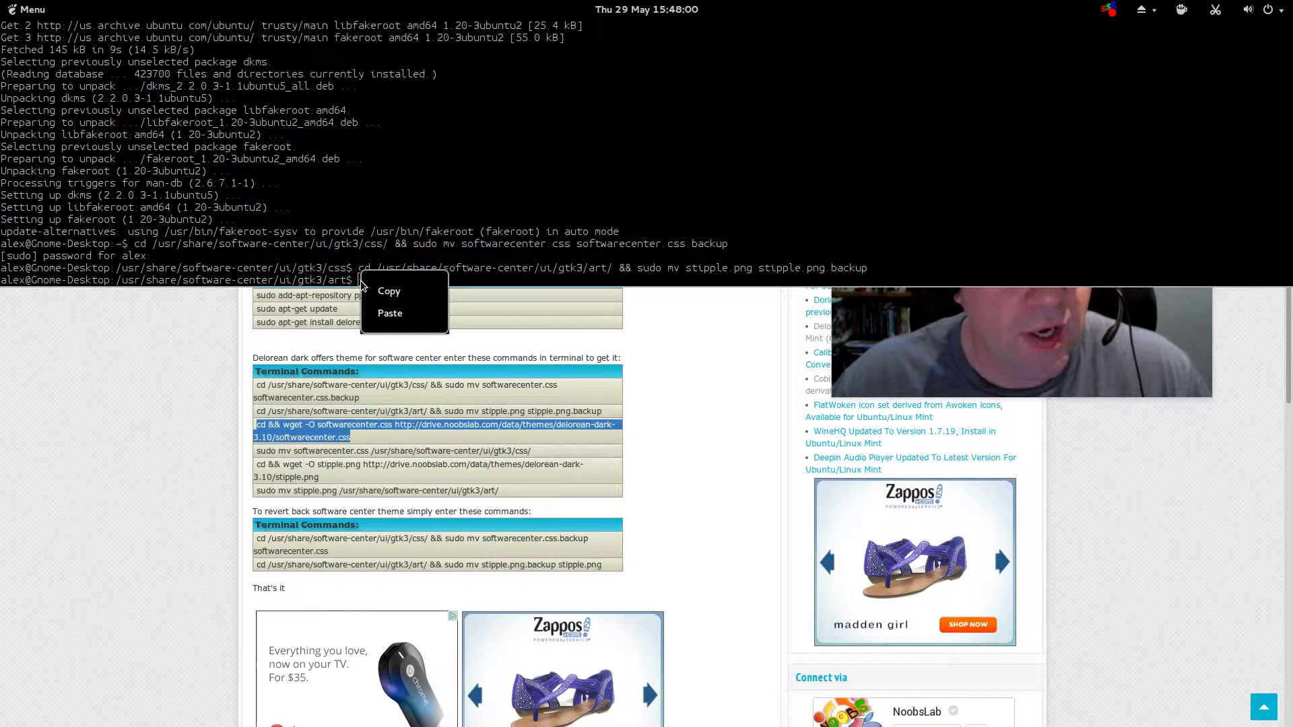
pyautogui.click(381, 313)
pyautogui.press('Return')
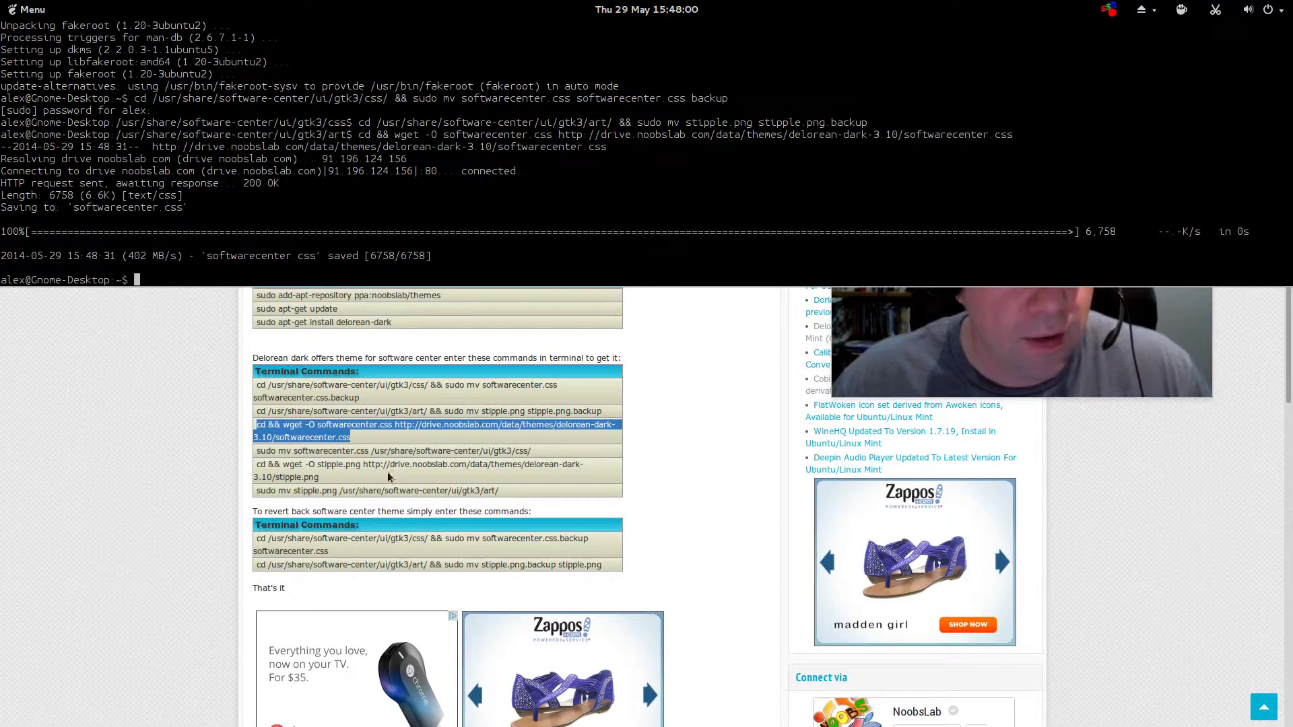
# - Move the downloaded softwarecenter.css into Software Center's css folder
pyautogui.moveTo(543, 451); pyautogui.dragTo(261, 452)
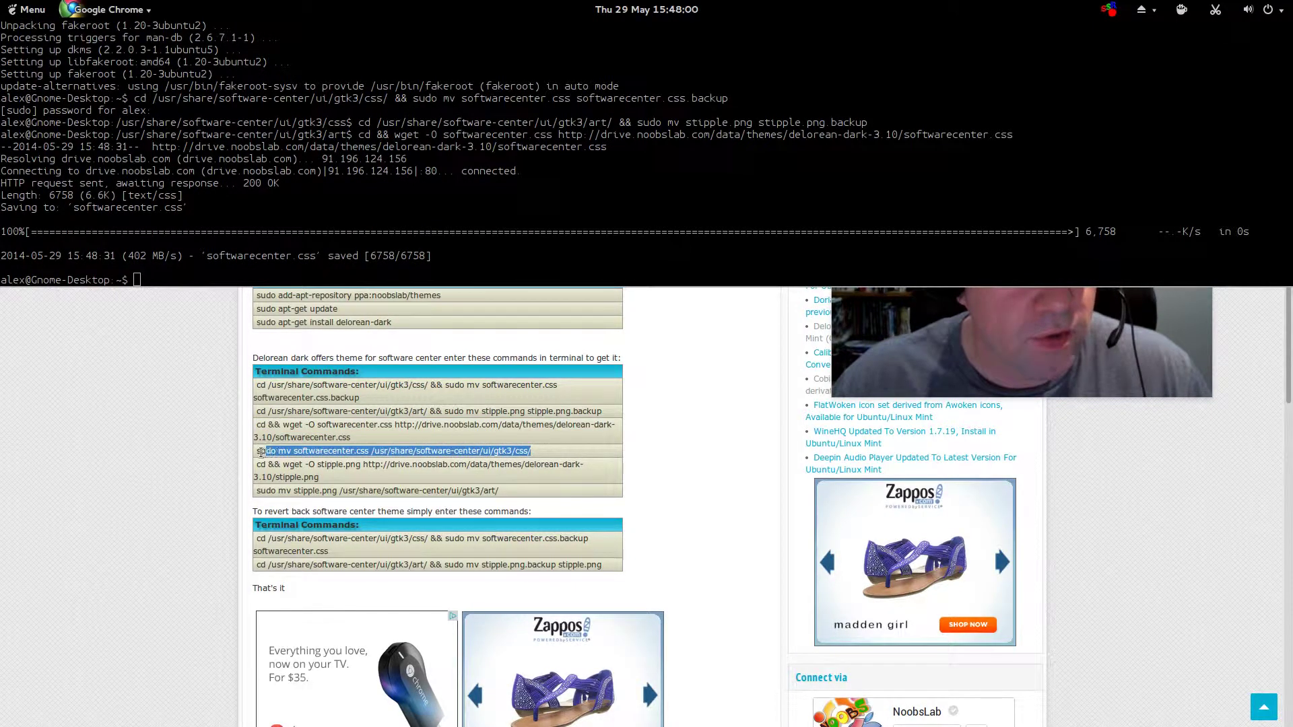
pyautogui.rightClick(319, 452)
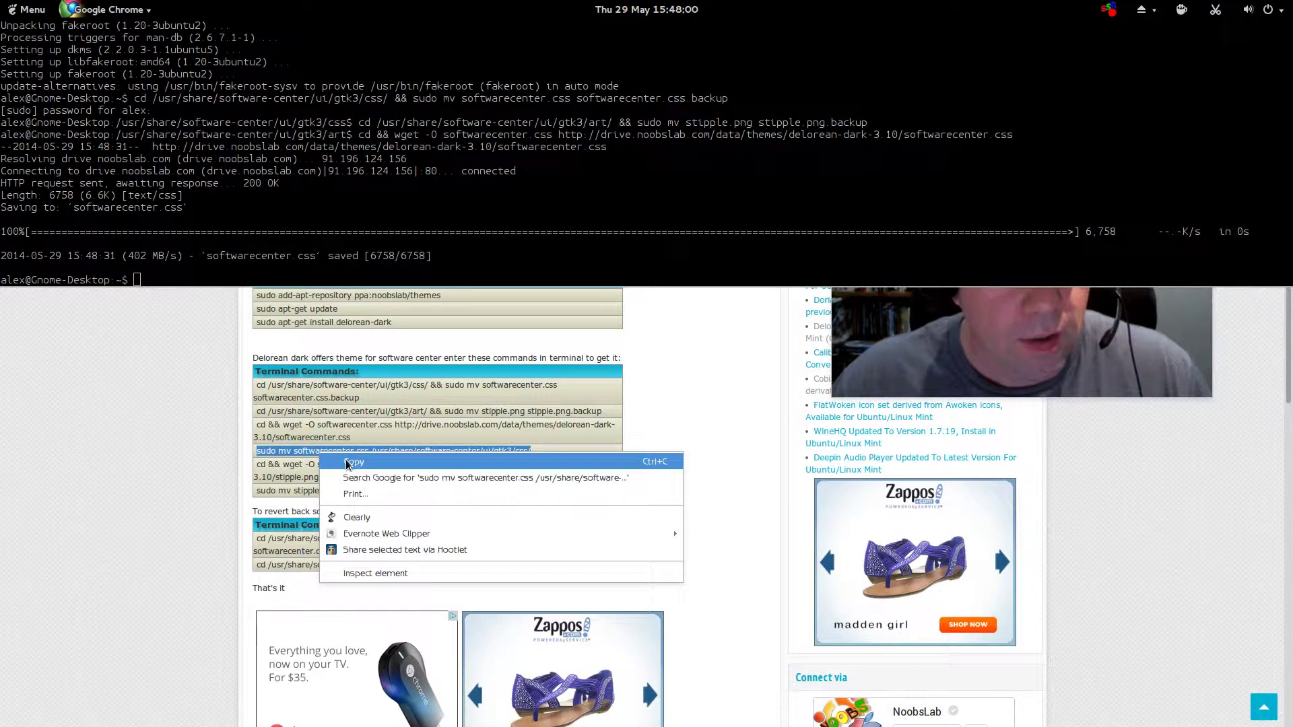
pyautogui.click(346, 462)
pyautogui.click(141, 279)
pyautogui.rightClick(142, 280)
pyautogui.click(158, 307)
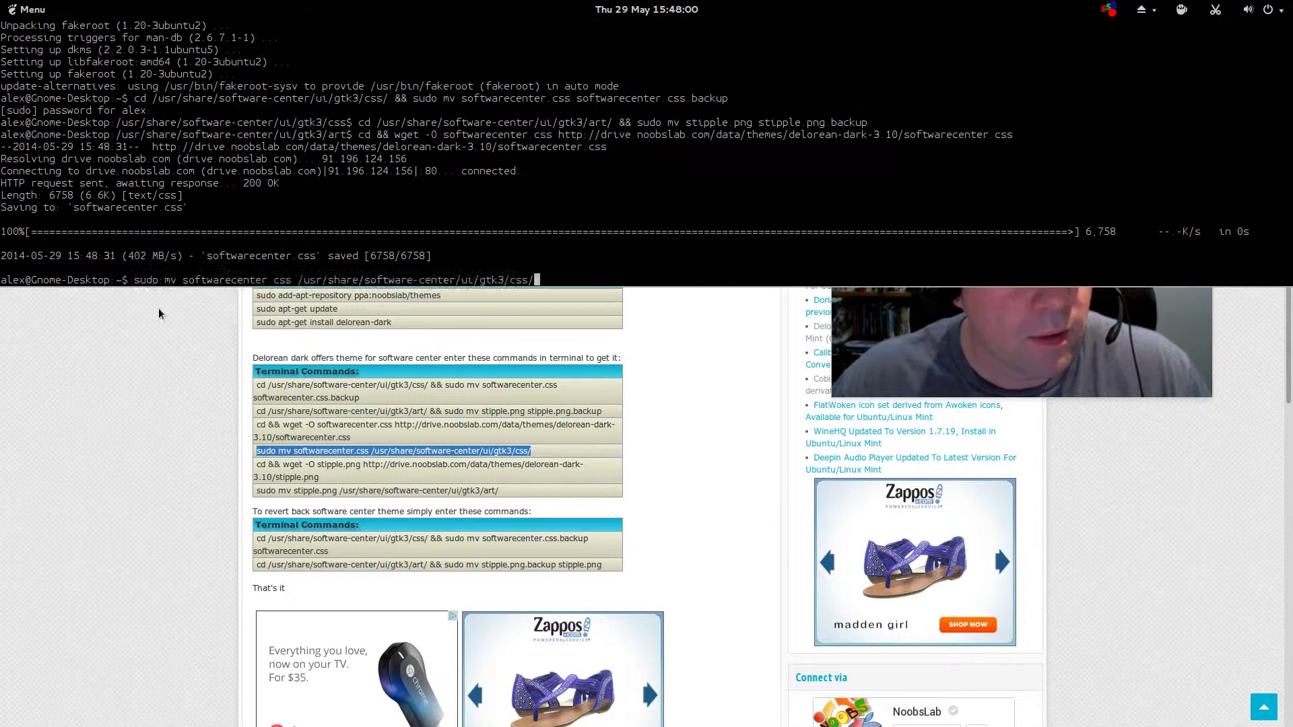
pyautogui.press('Return')
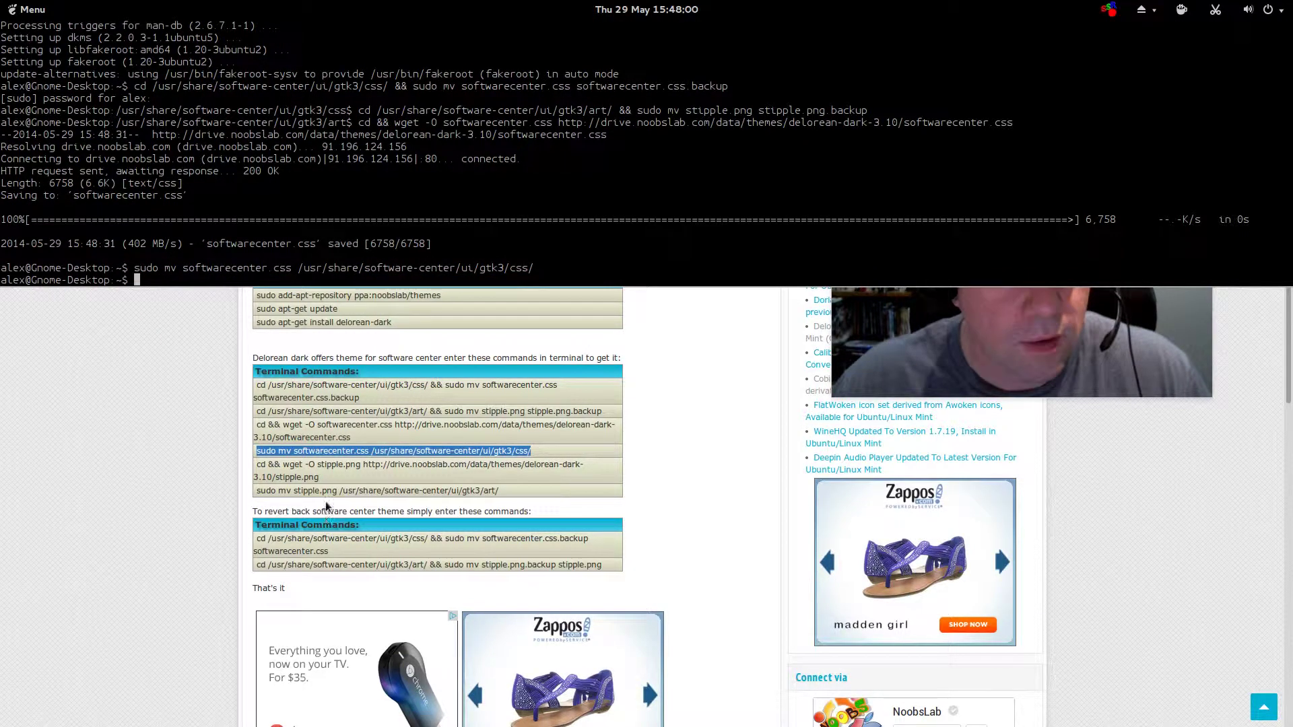
# - Download Delorean Dark's stipple.png with the 'cd && wget -O stipple.png' command
pyautogui.moveTo(324, 482); pyautogui.dragTo(270, 464)
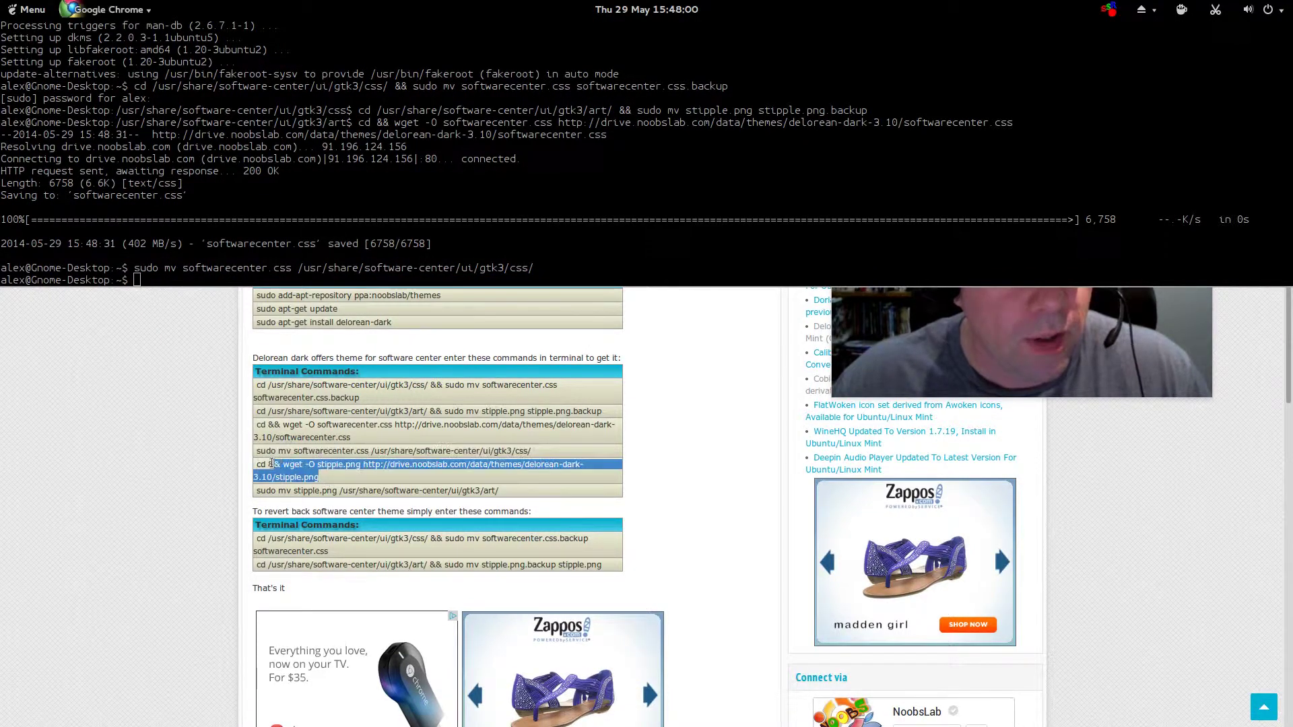
pyautogui.rightClick(285, 466)
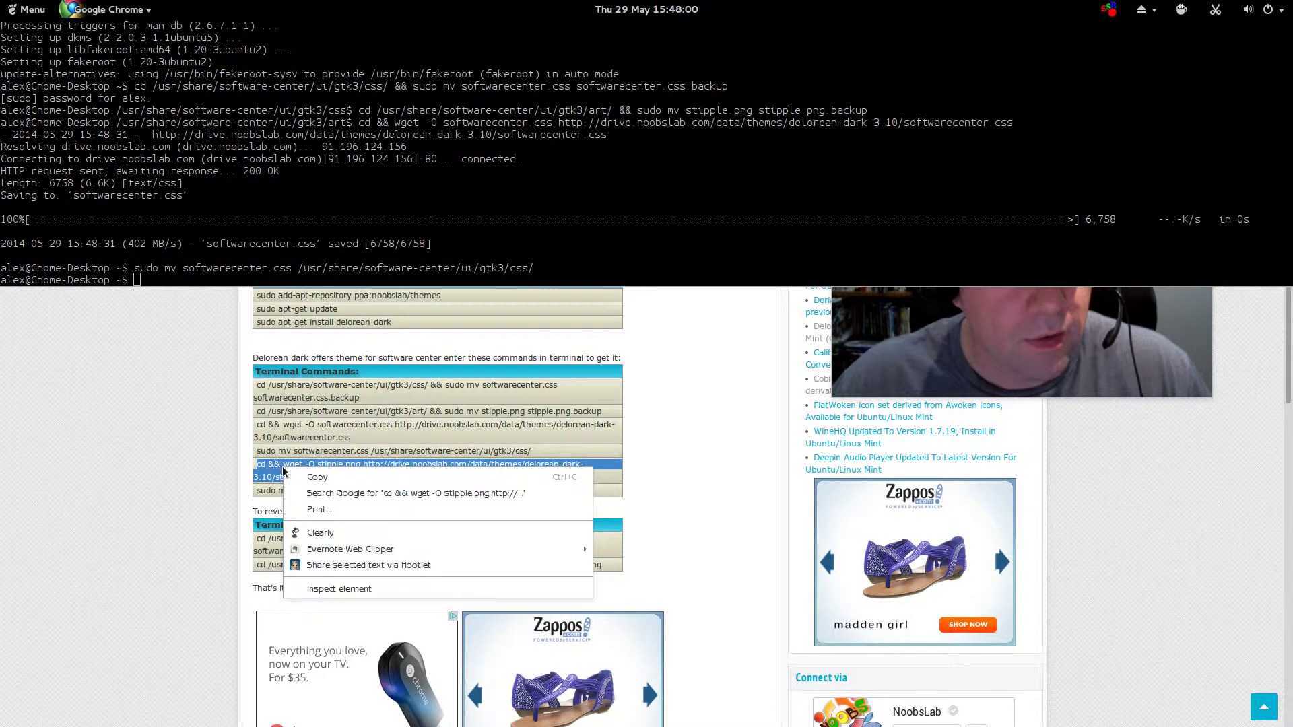
pyautogui.click(302, 479)
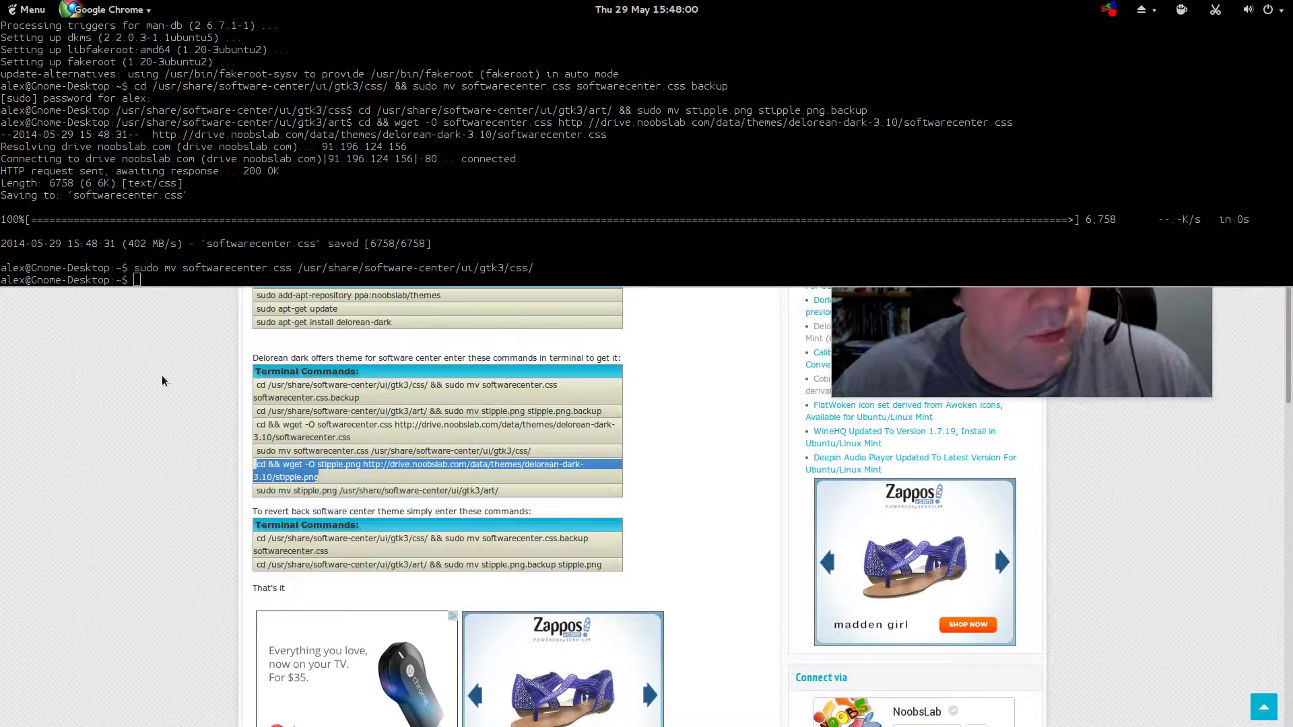
pyautogui.rightClick(137, 280)
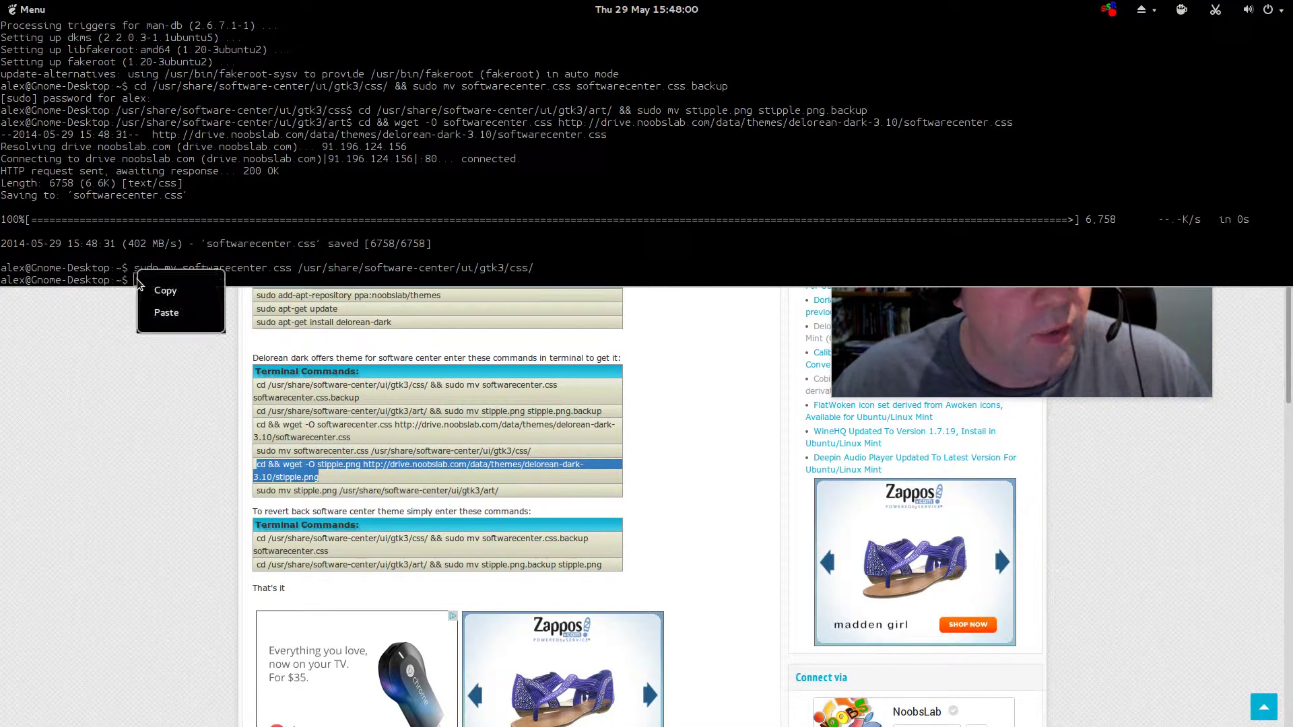
pyautogui.click(177, 312)
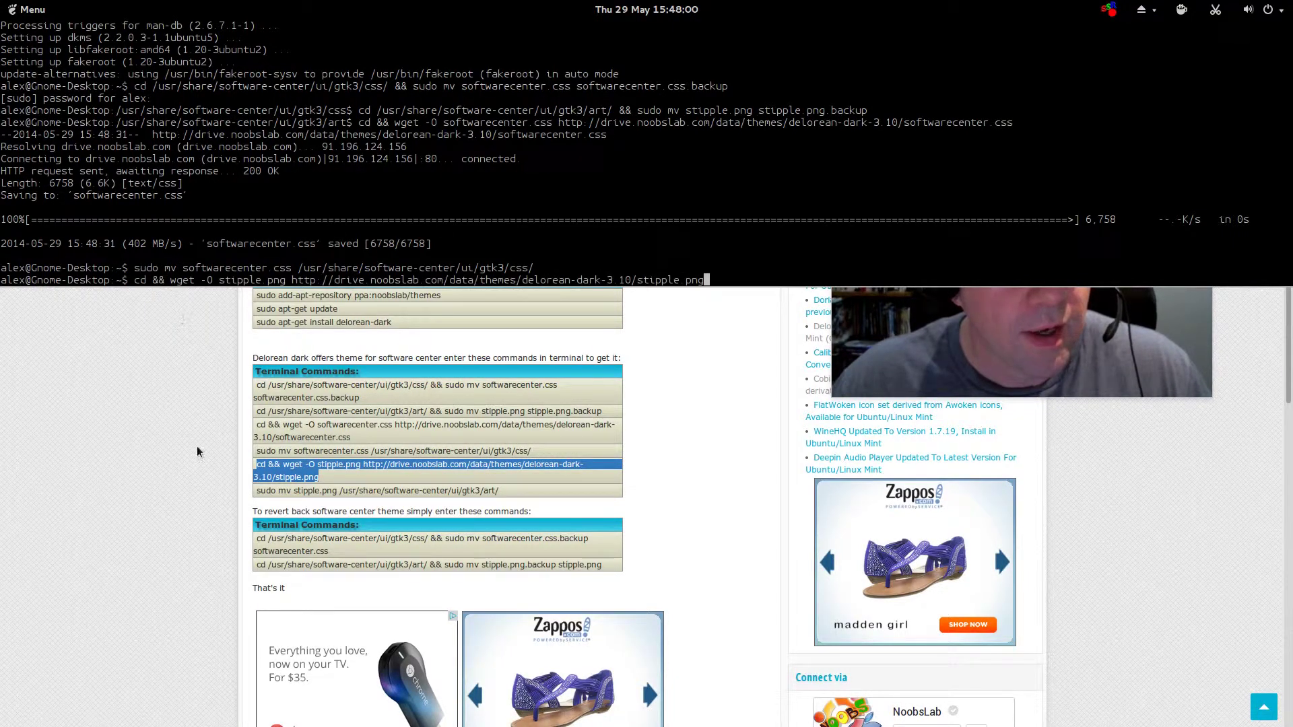
pyautogui.press('Return')
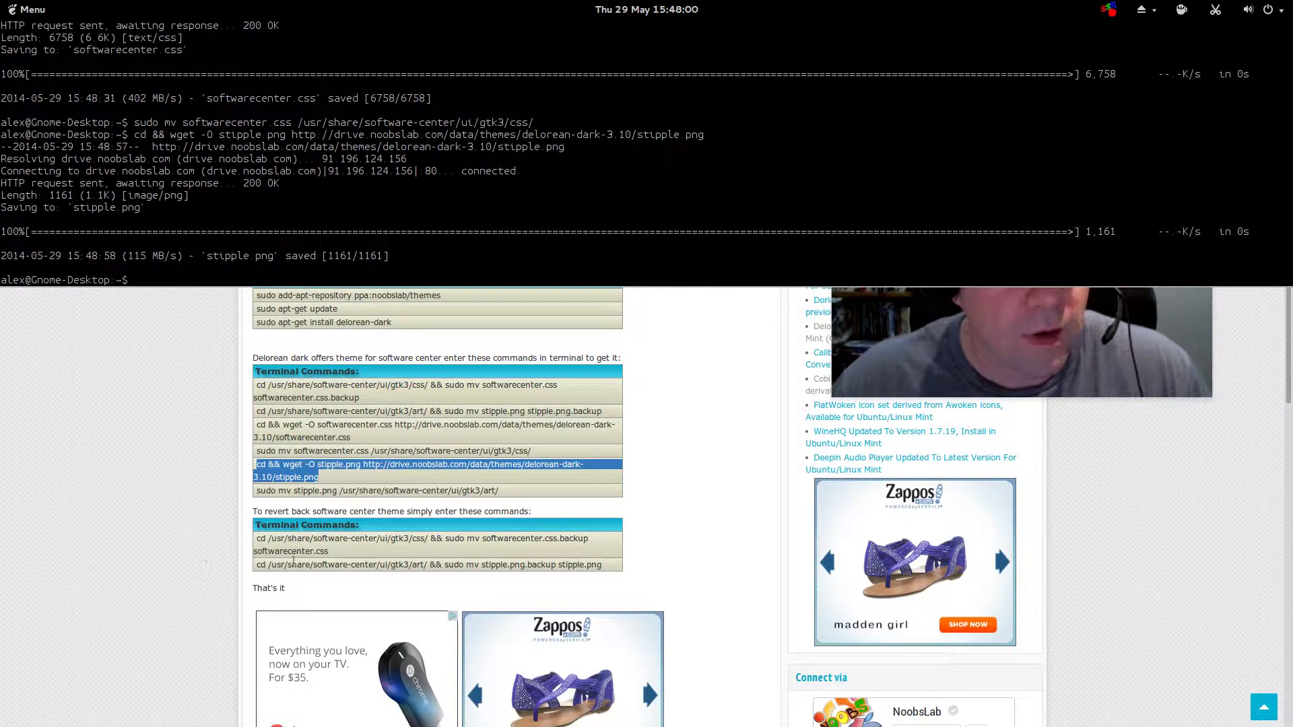
# - Run the article's 'sudo mv stipple.png …/gtk3/art/' command, then dismiss the drop-down terminal
pyautogui.moveTo(506, 490); pyautogui.dragTo(259, 493)
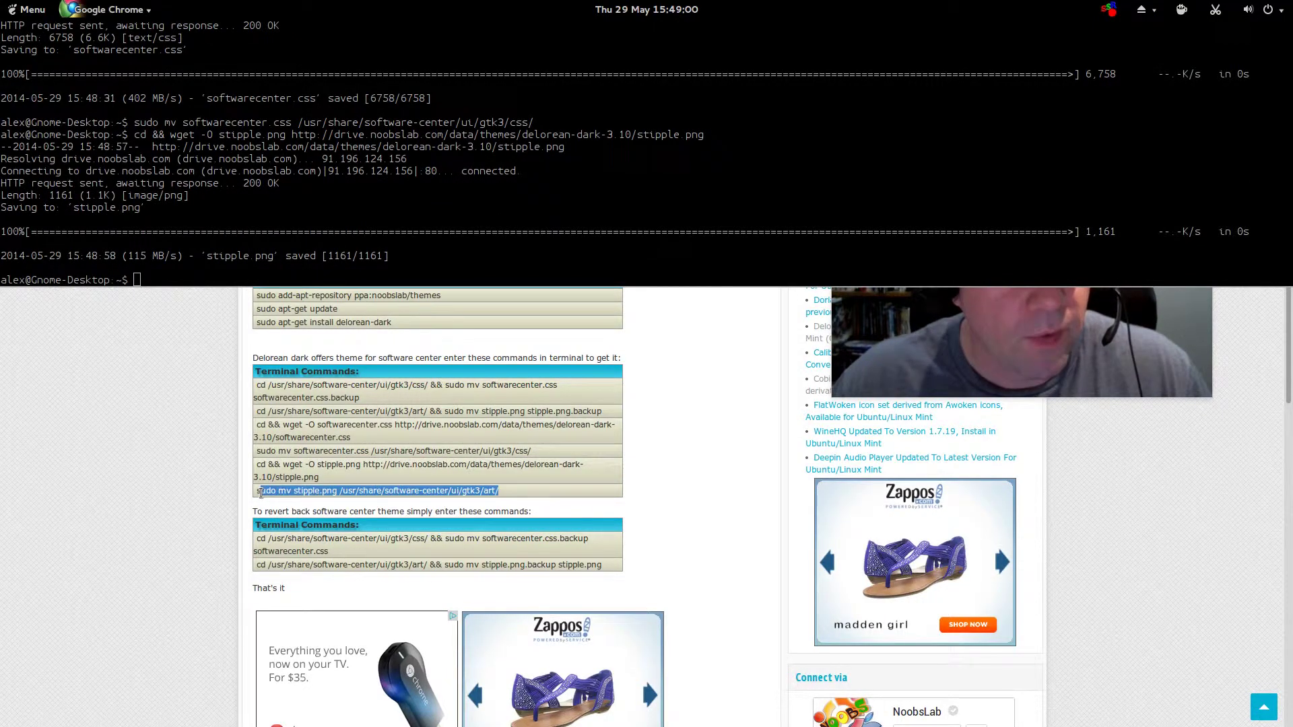
pyautogui.rightClick(307, 489)
pyautogui.click(325, 500)
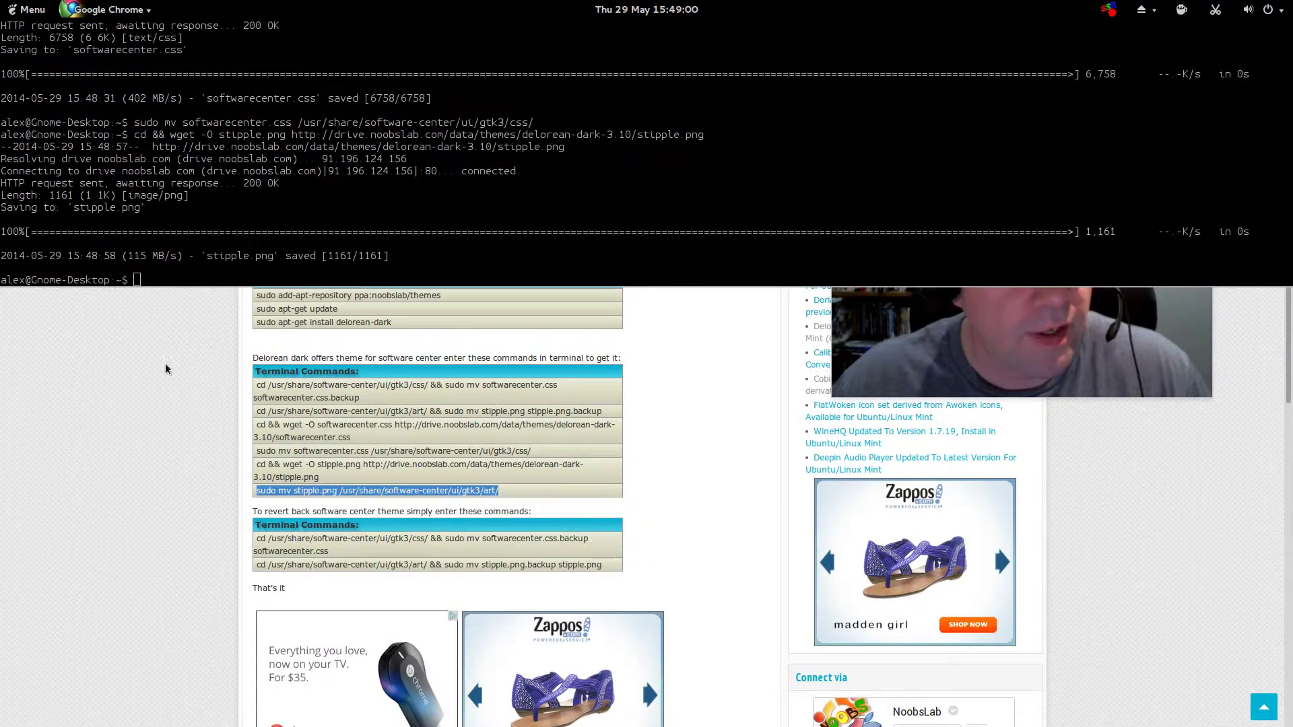
pyautogui.click(141, 283)
pyautogui.rightClick(138, 280)
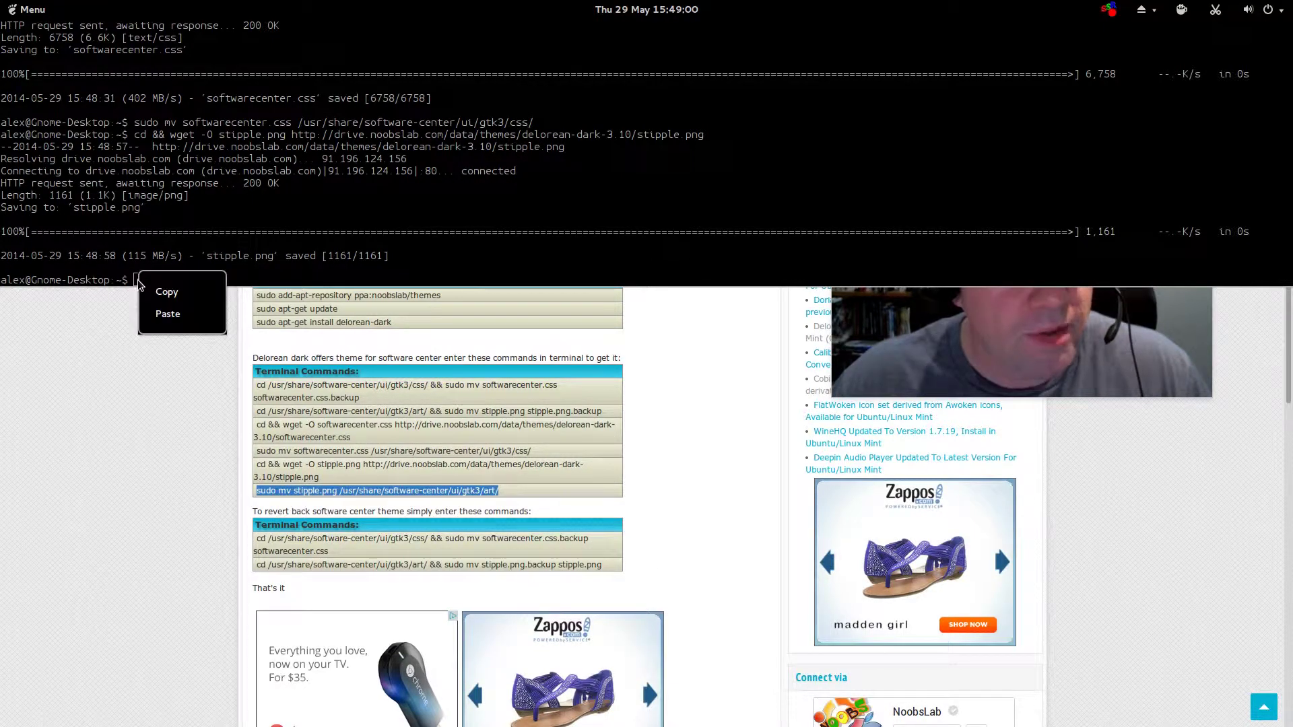
pyautogui.click(157, 293)
pyautogui.press('Return')
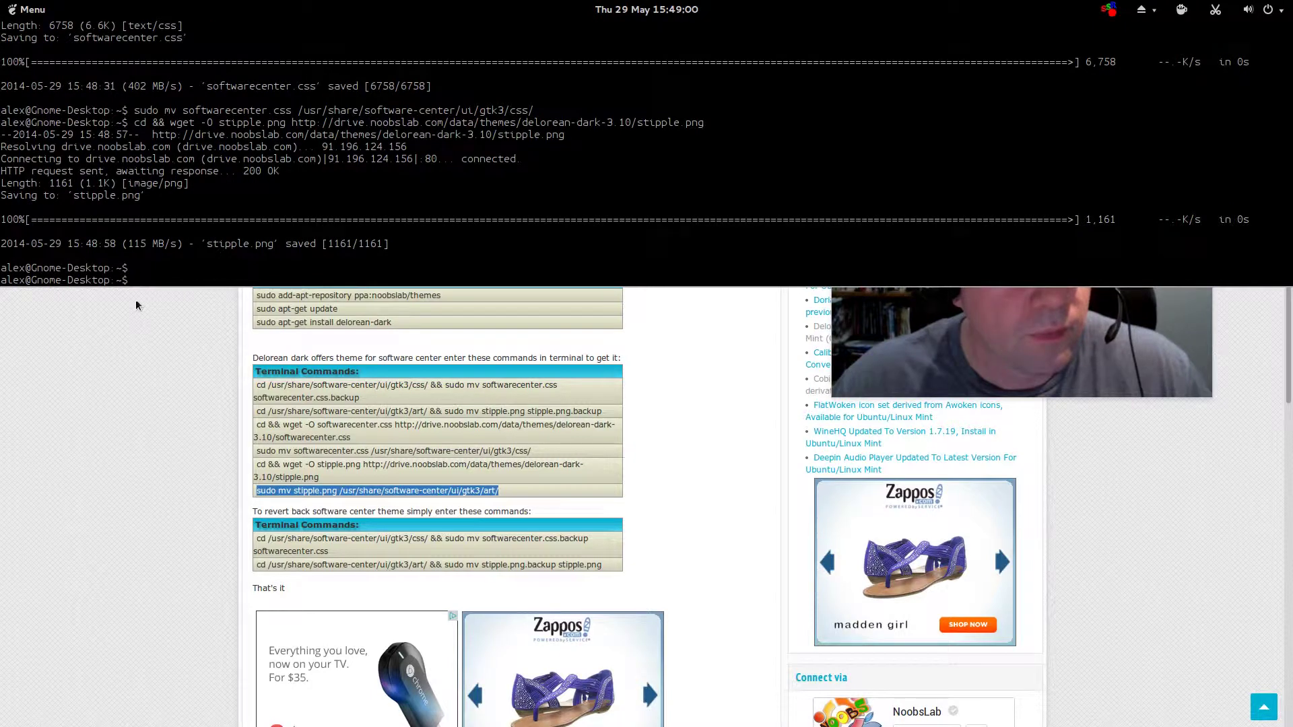
pyautogui.rightClick(136, 279)
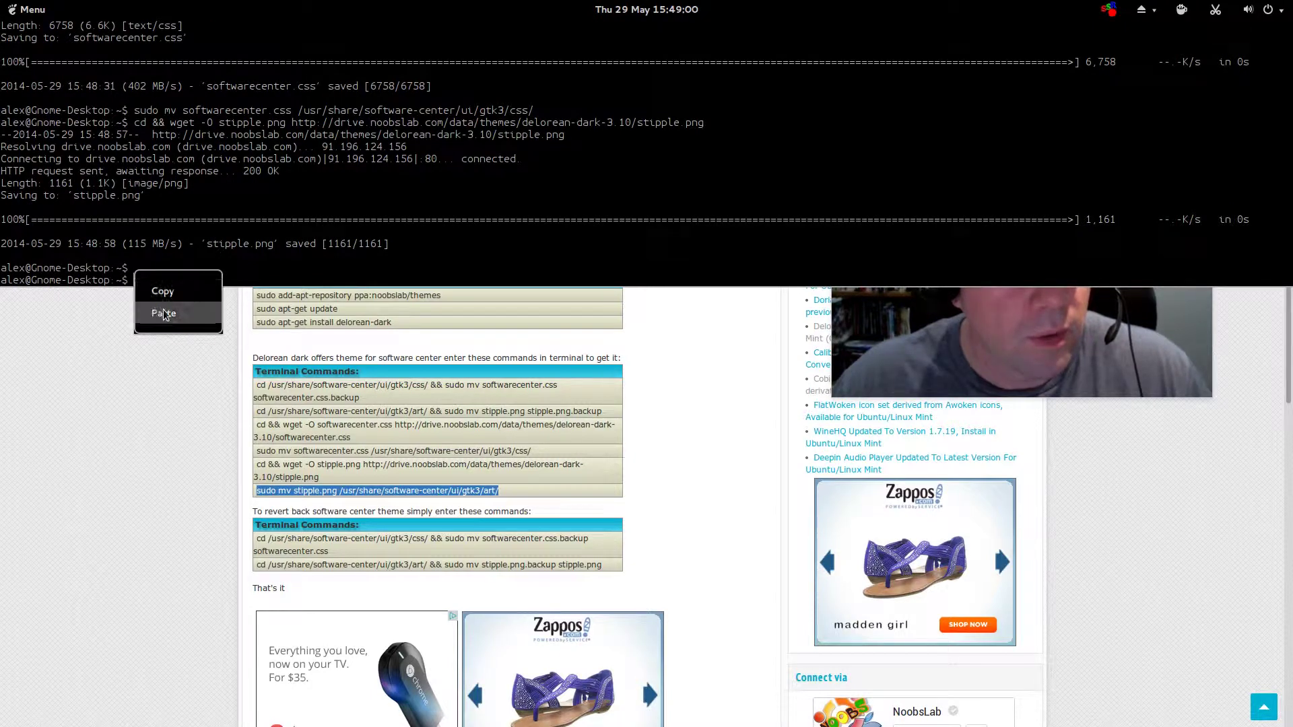
pyautogui.click(162, 313)
pyautogui.press('Return')
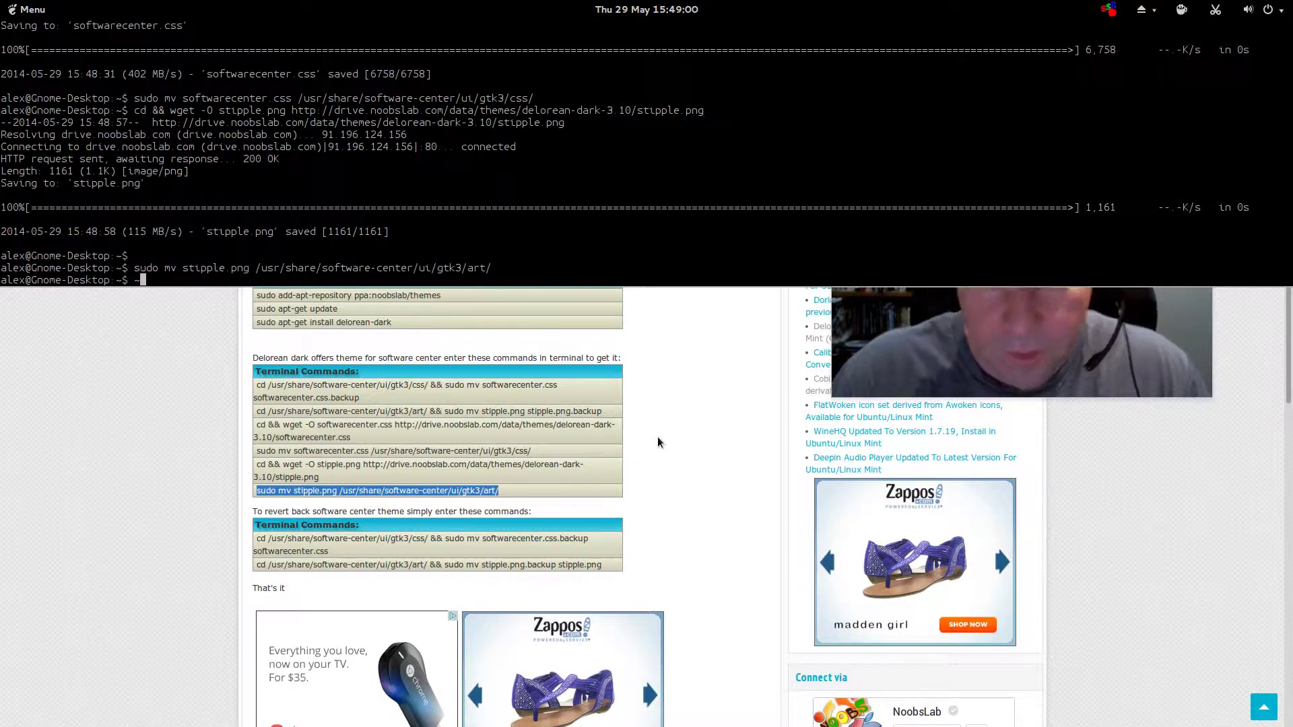
pyautogui.write('s')
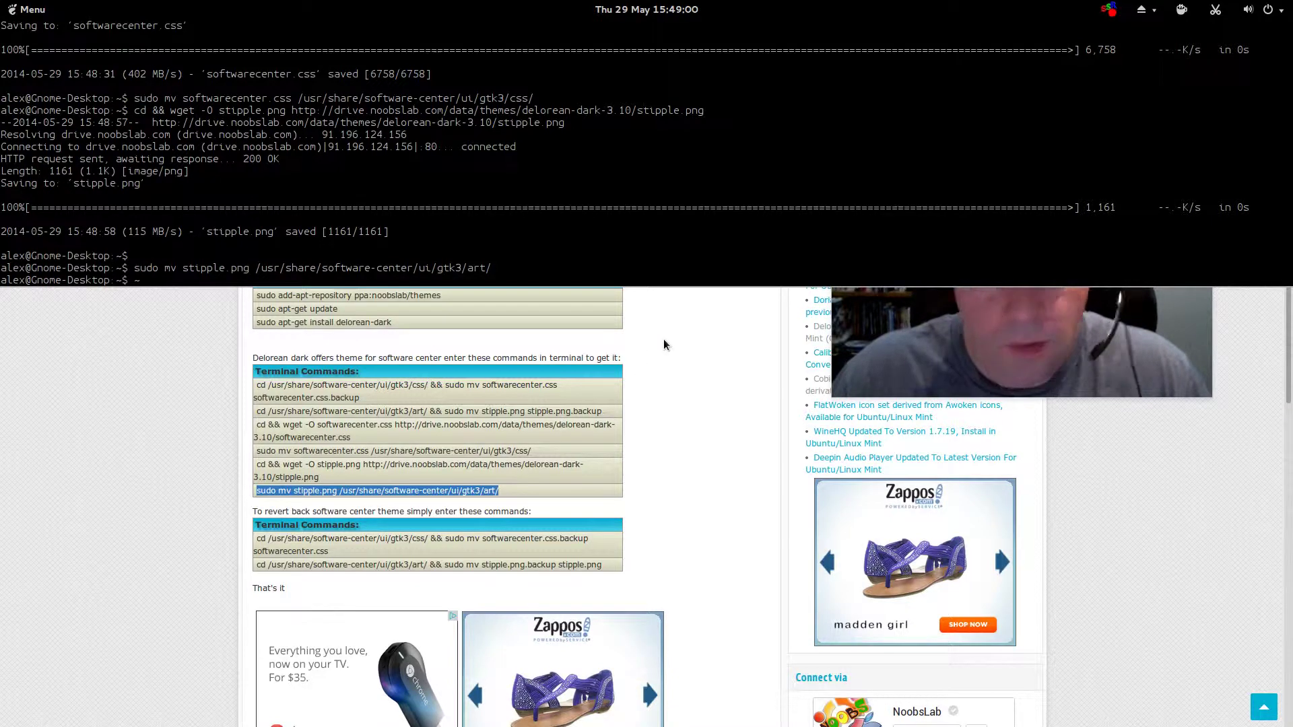
pyautogui.press('F12')
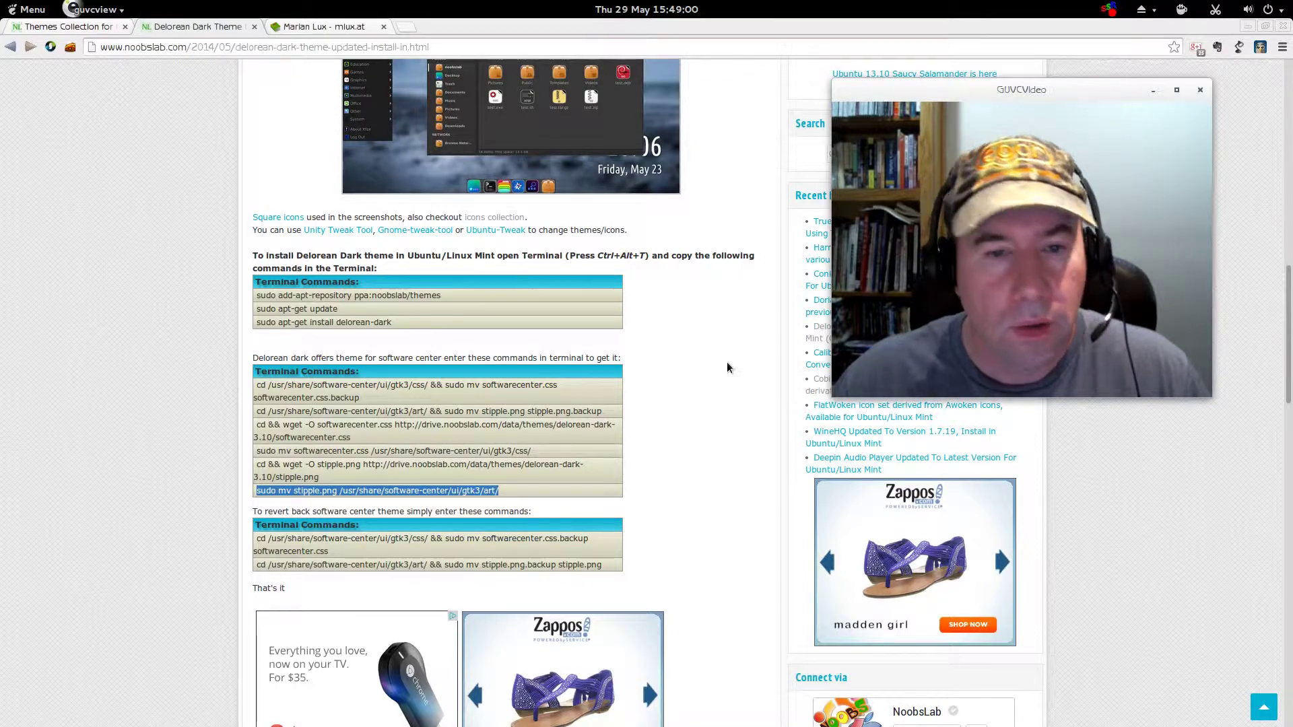
# - Relaunch Ubuntu Software Center from a 'soft' overview search
pyautogui.press('super')
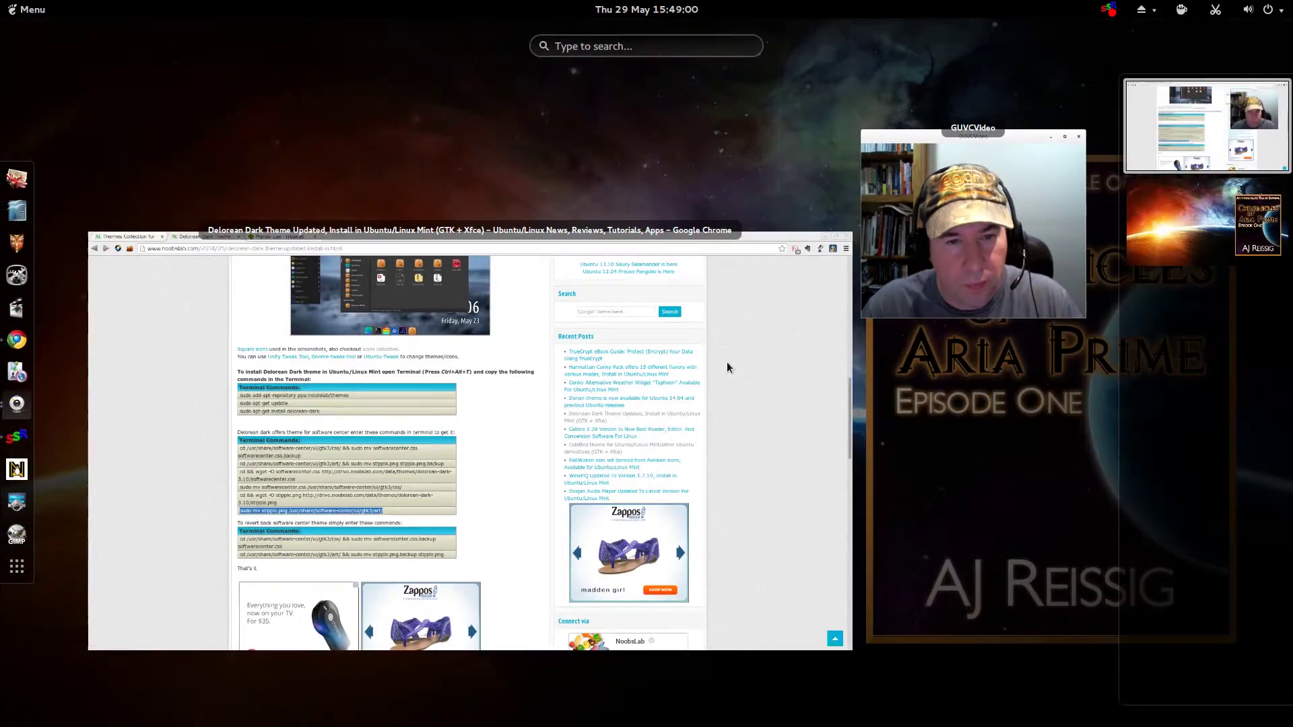
pyautogui.write('soft')
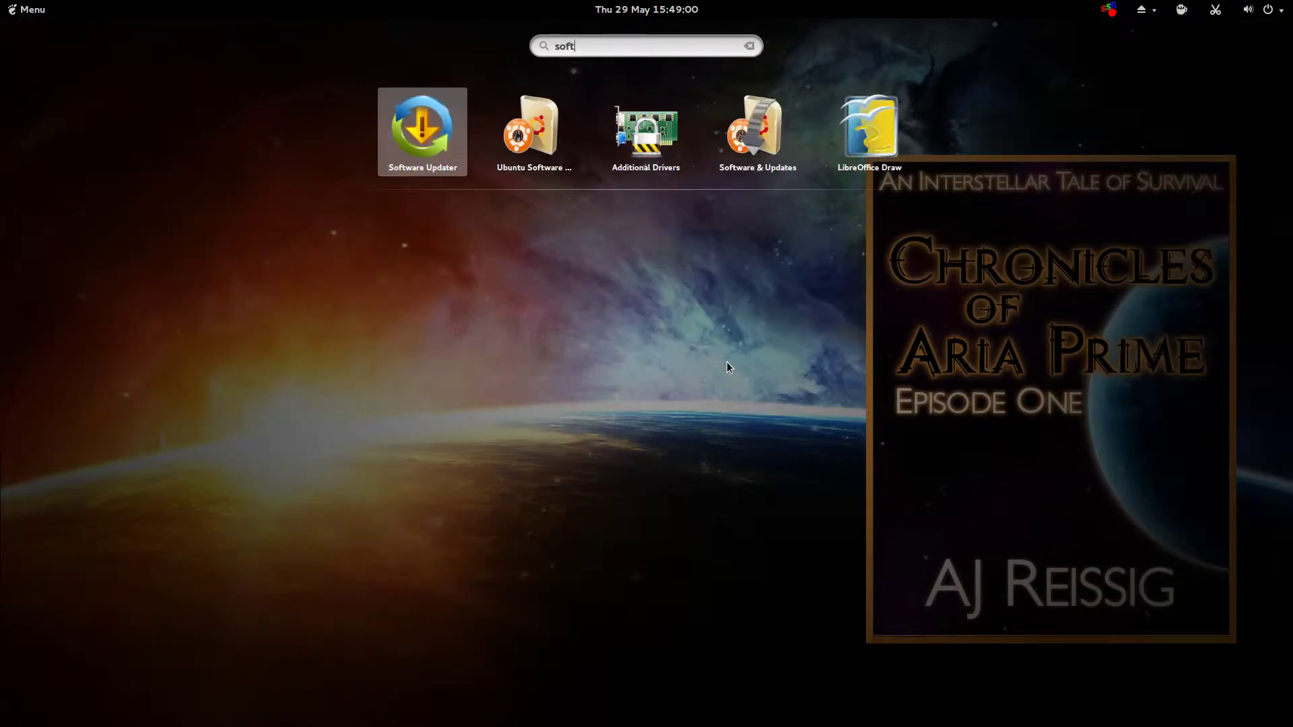
pyautogui.press('super')
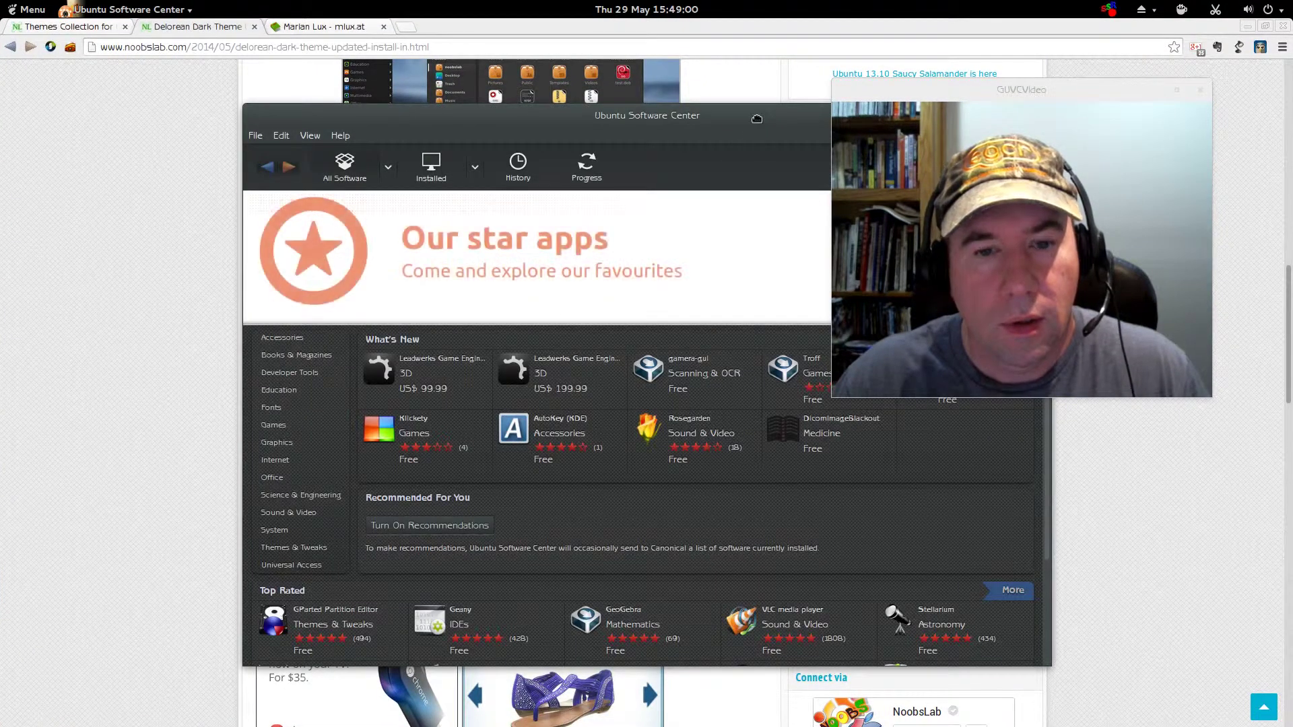
# - Move the store window up-left and view the GeoGebra and GParted Partition Editor pages
pyautogui.moveTo(761, 117)
pyautogui.mouseDown()
pyautogui.moveTo(622, 105)
pyautogui.moveTo(586, 94)
pyautogui.moveTo(555, 57)
pyautogui.mouseUp()
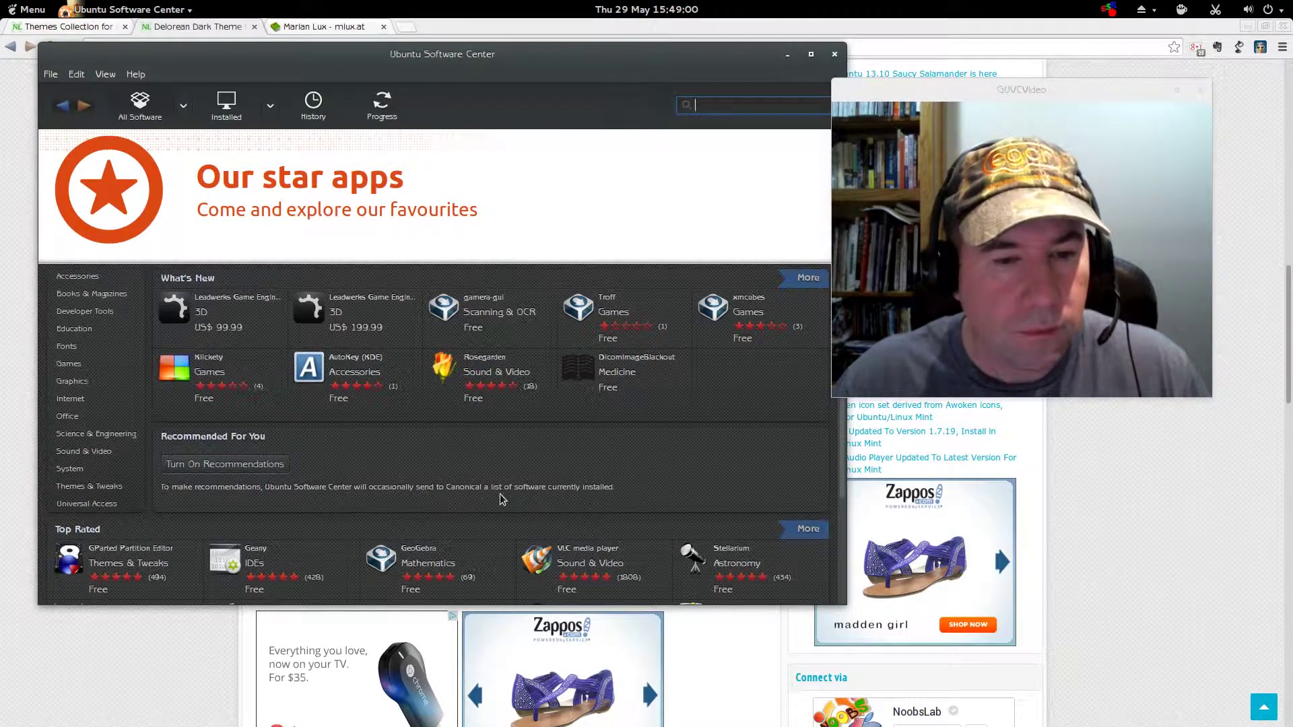
pyautogui.scroll(-3, 499, 499)
pyautogui.scroll(-1, 465, 445)
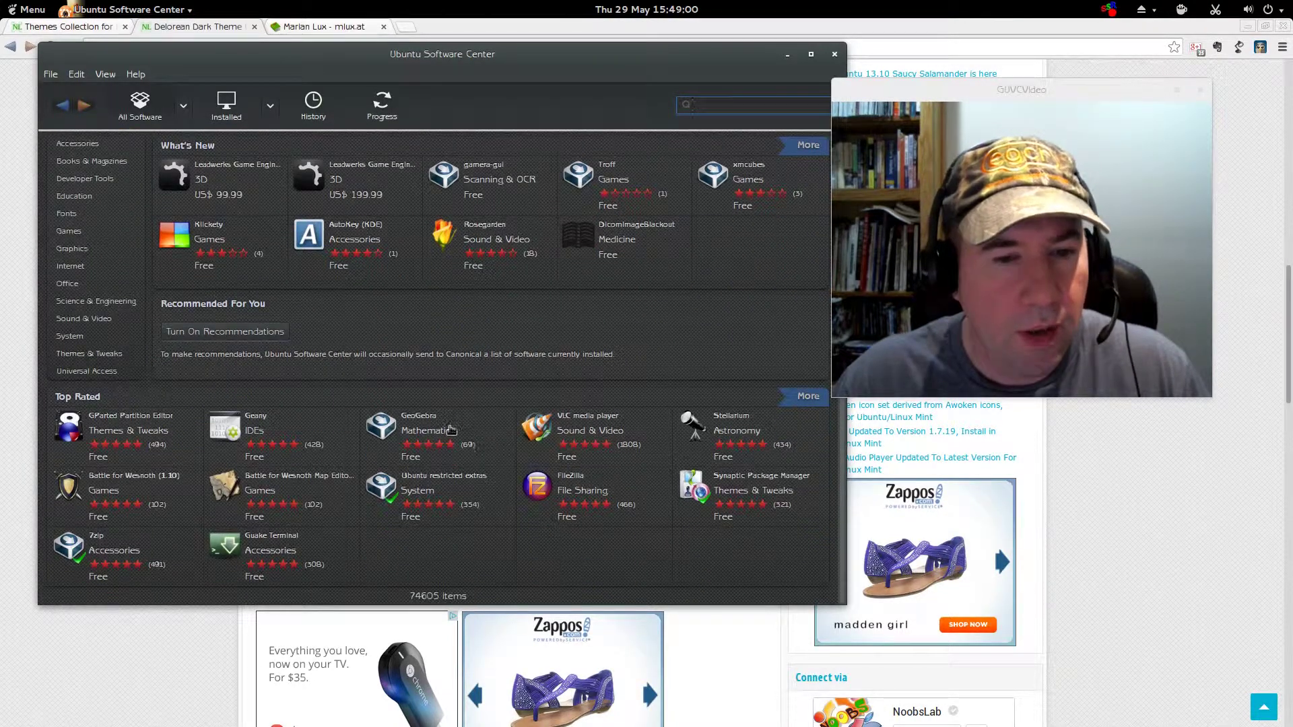
pyautogui.click(380, 436)
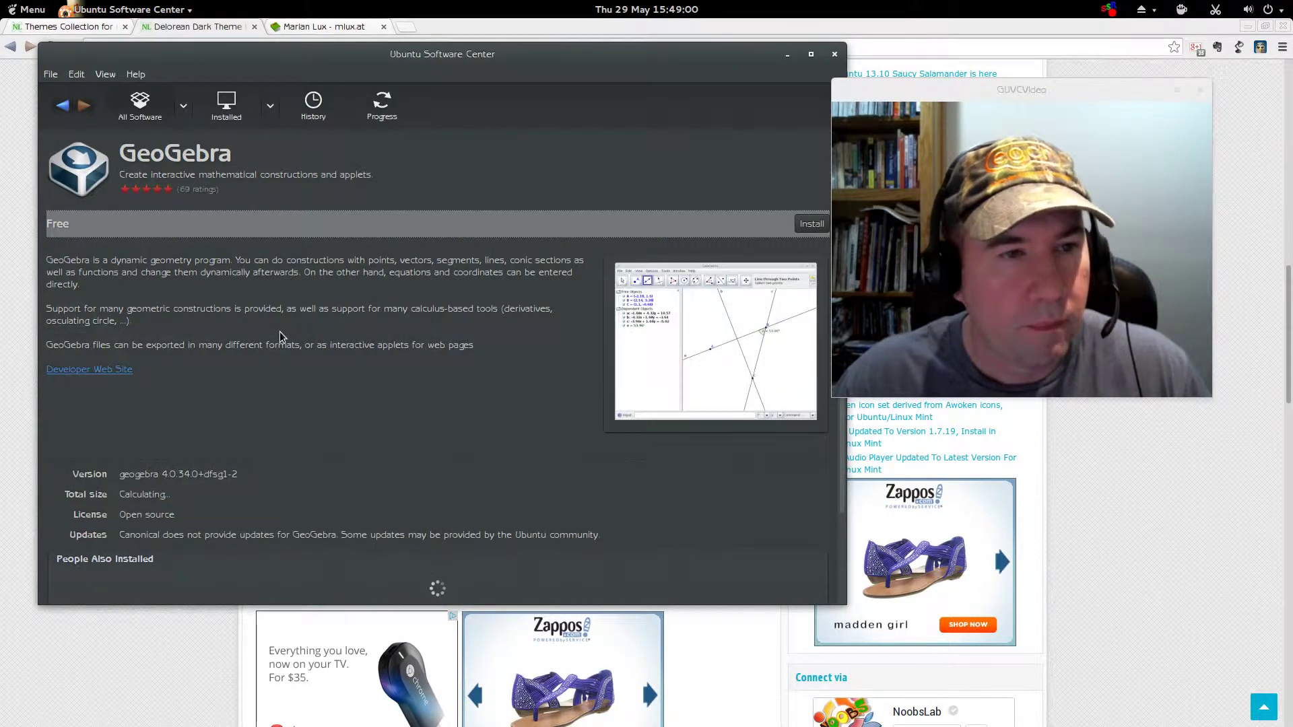
pyautogui.click(68, 110)
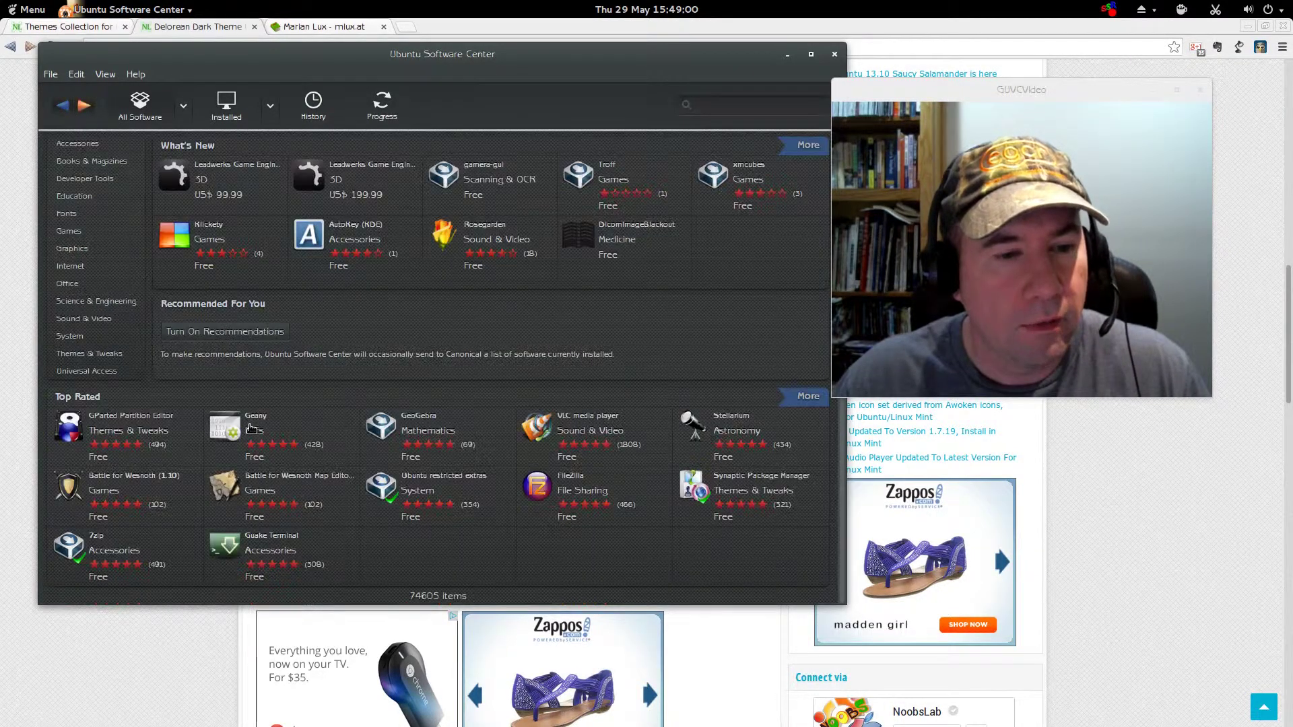
pyautogui.click(117, 423)
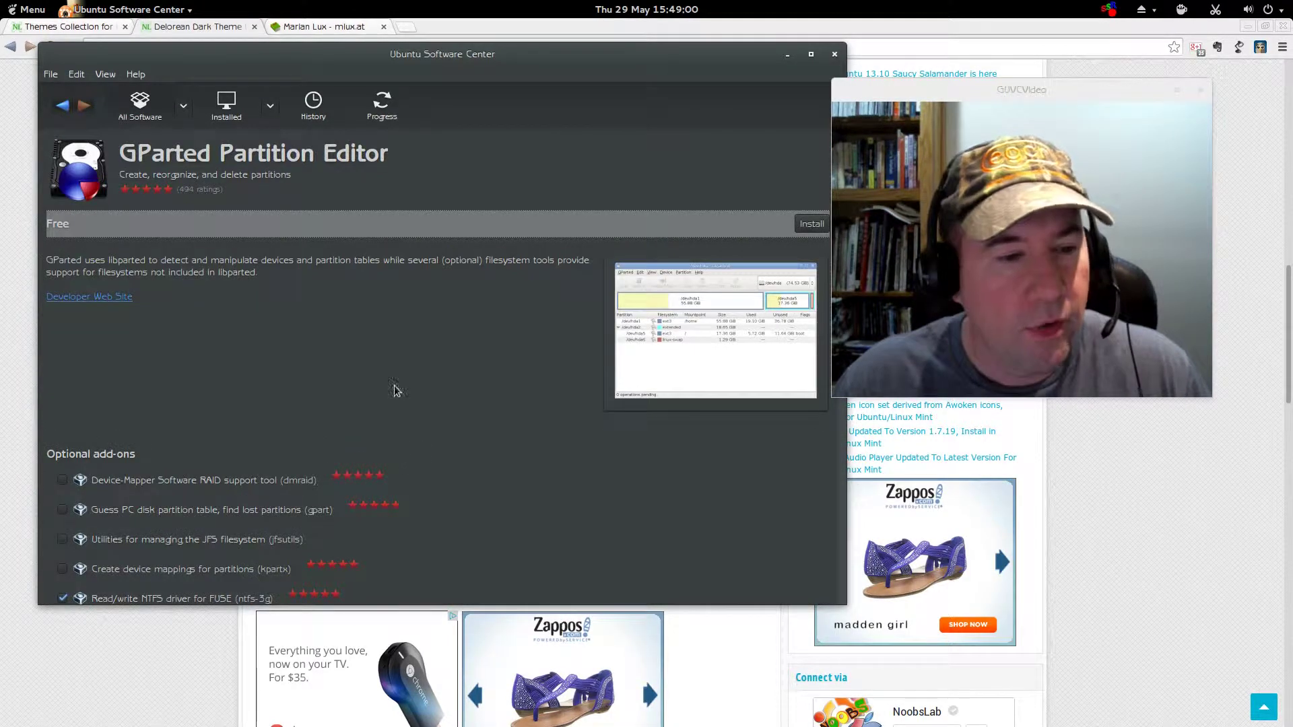
pyautogui.click(136, 114)
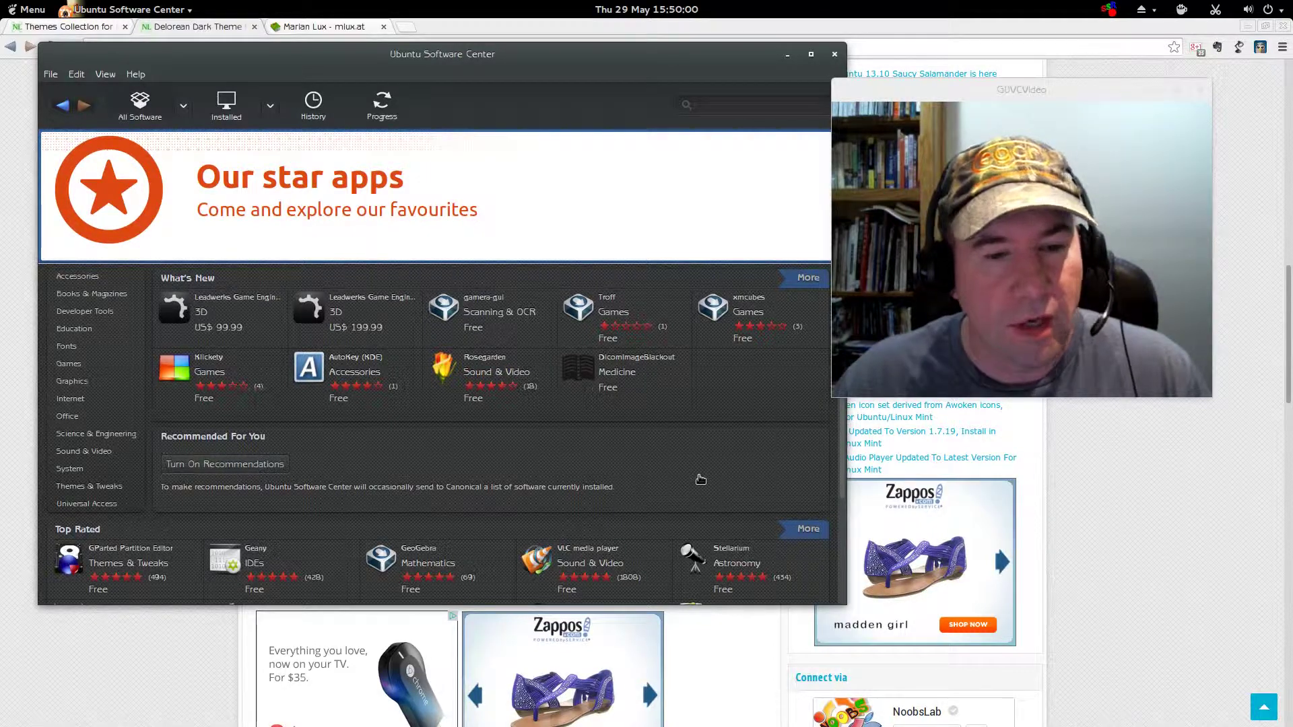
pyautogui.scroll(-3, 697, 478)
pyautogui.scroll(3, 692, 485)
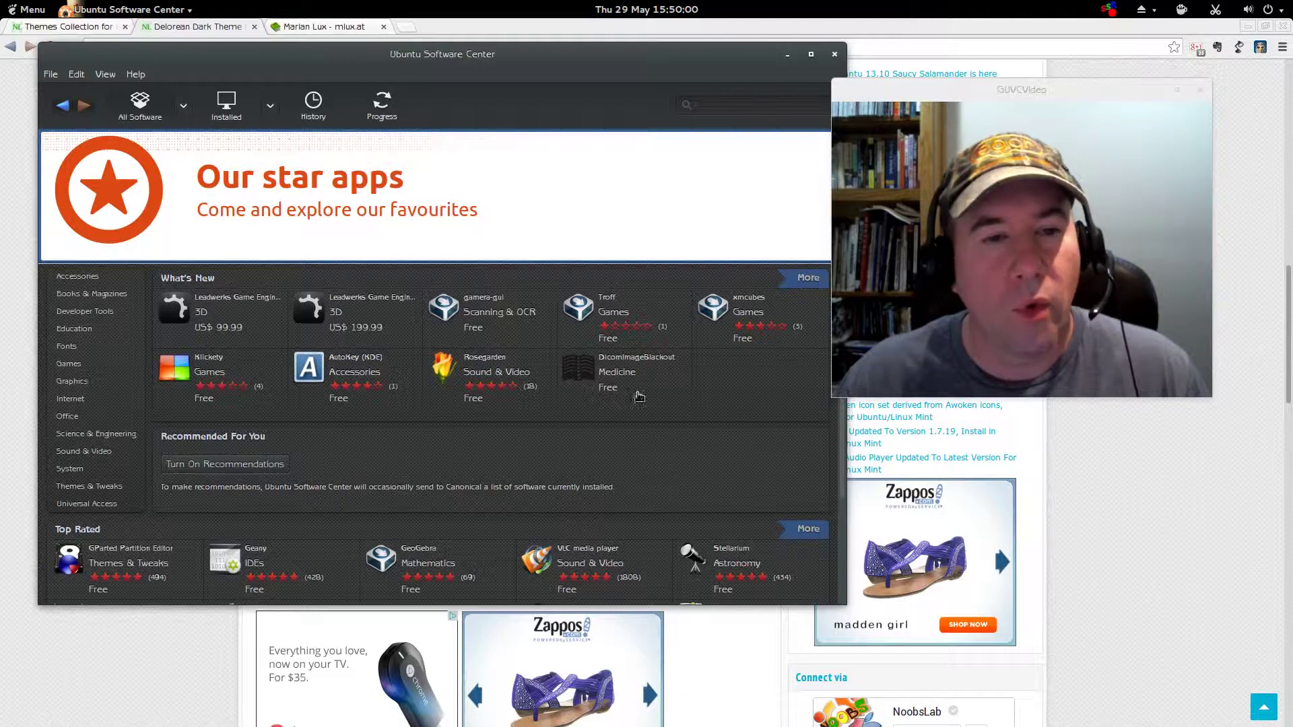
# - Maximise the dark-styled Software Center window to show more Top Rated apps
pyautogui.click(810, 53)
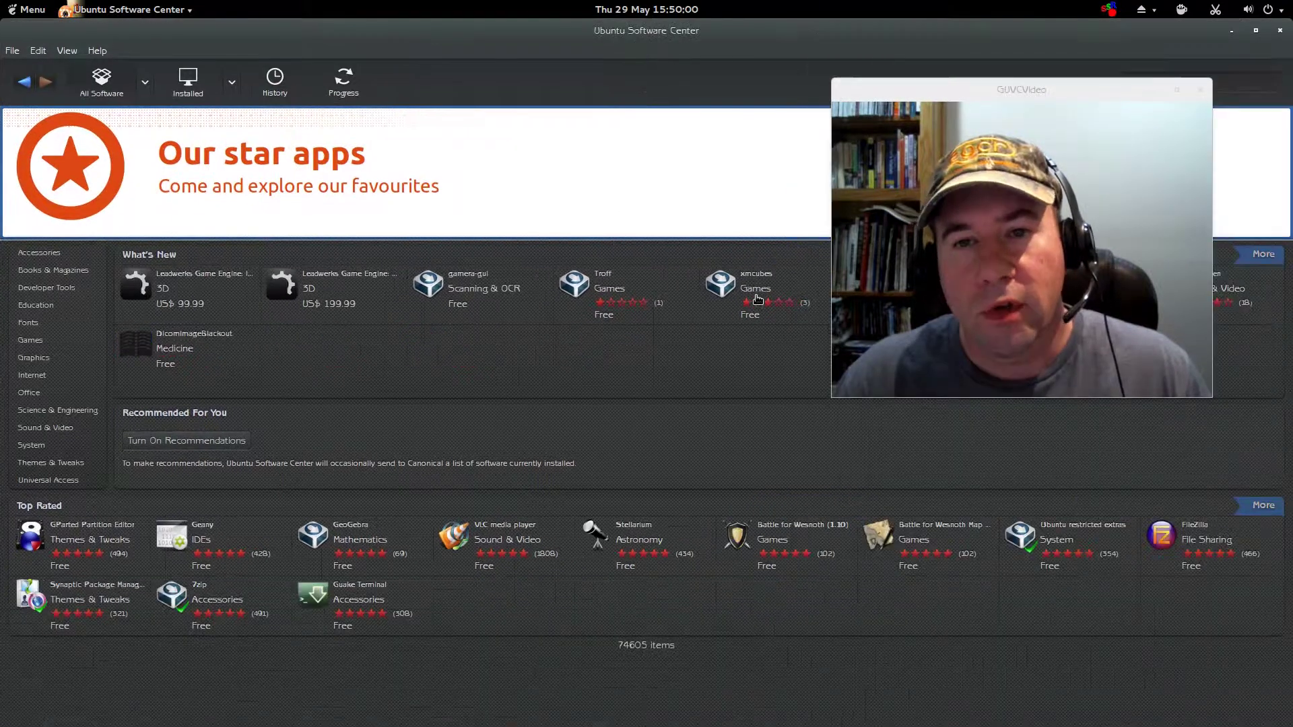